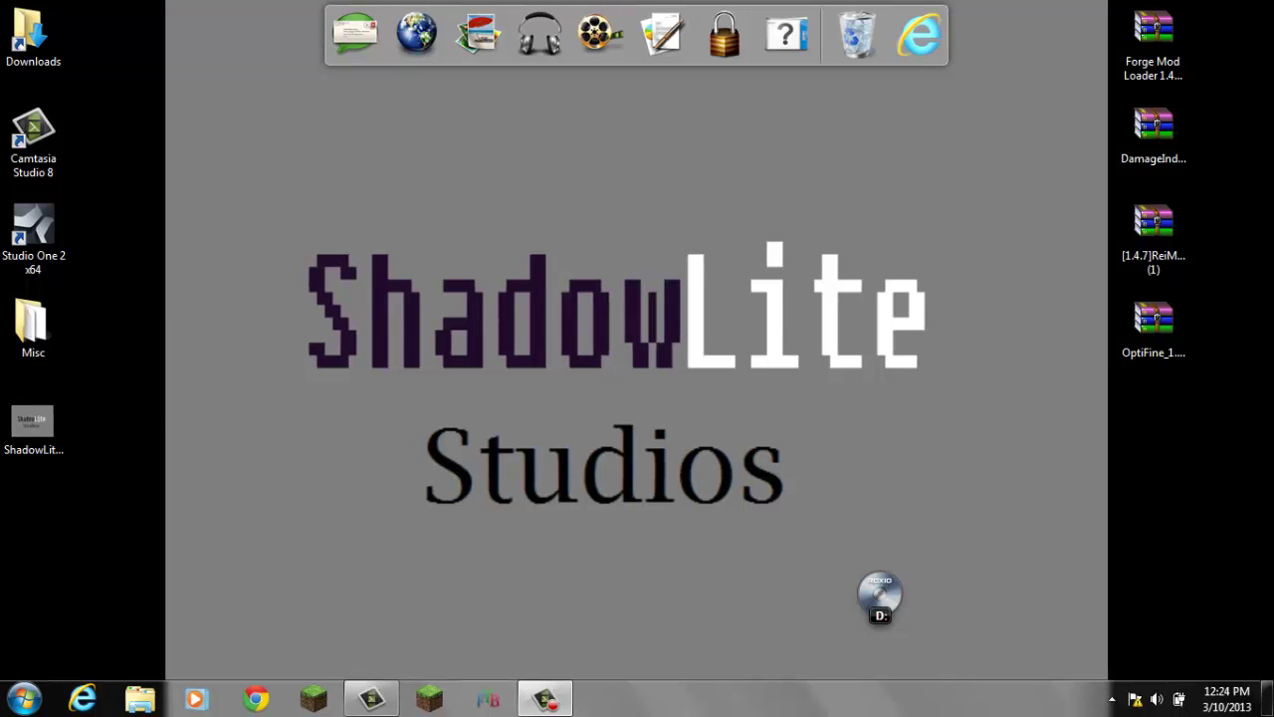
click(1152, 321)
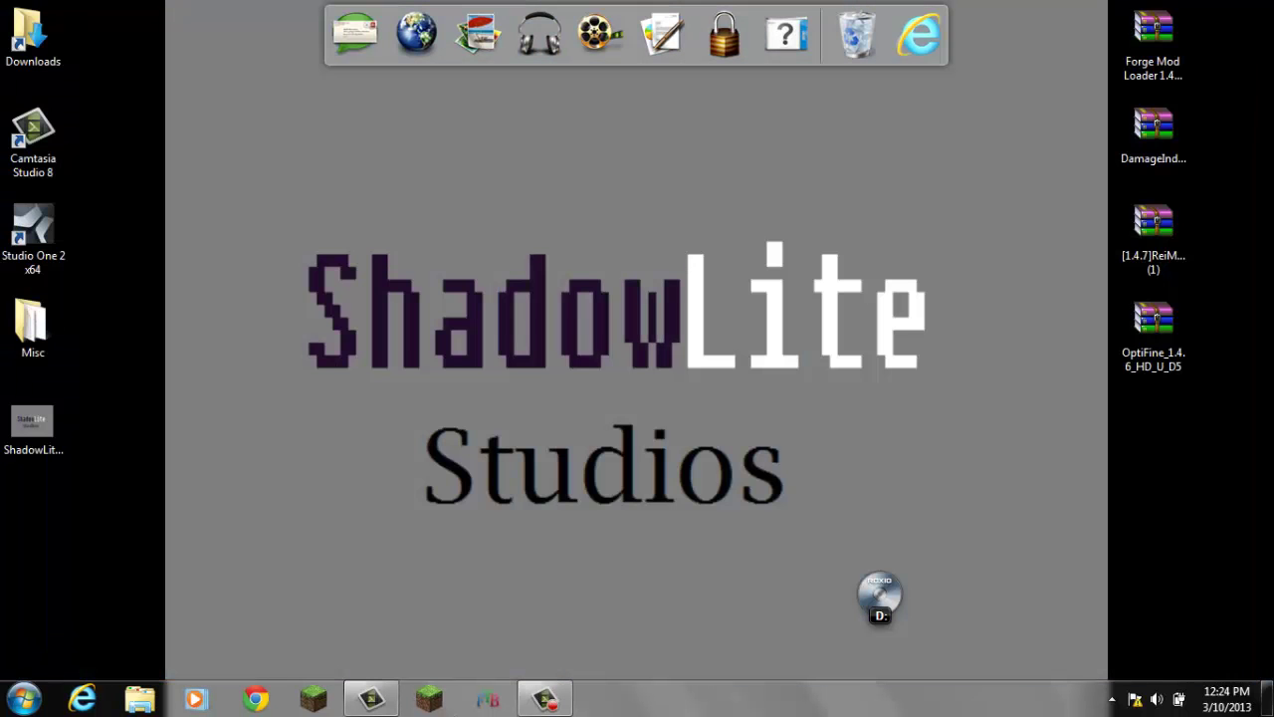
drag(1272, 1, 186, 697)
drag(1273, 1, 1, 680)
Move the [1.4.7]ReiMinimap_v3.2_06 (1) archive away from the other mod archives to an empty area near the upper middle of the desktop.
drag(1257, 197, 681, 164)
click(560, 143)
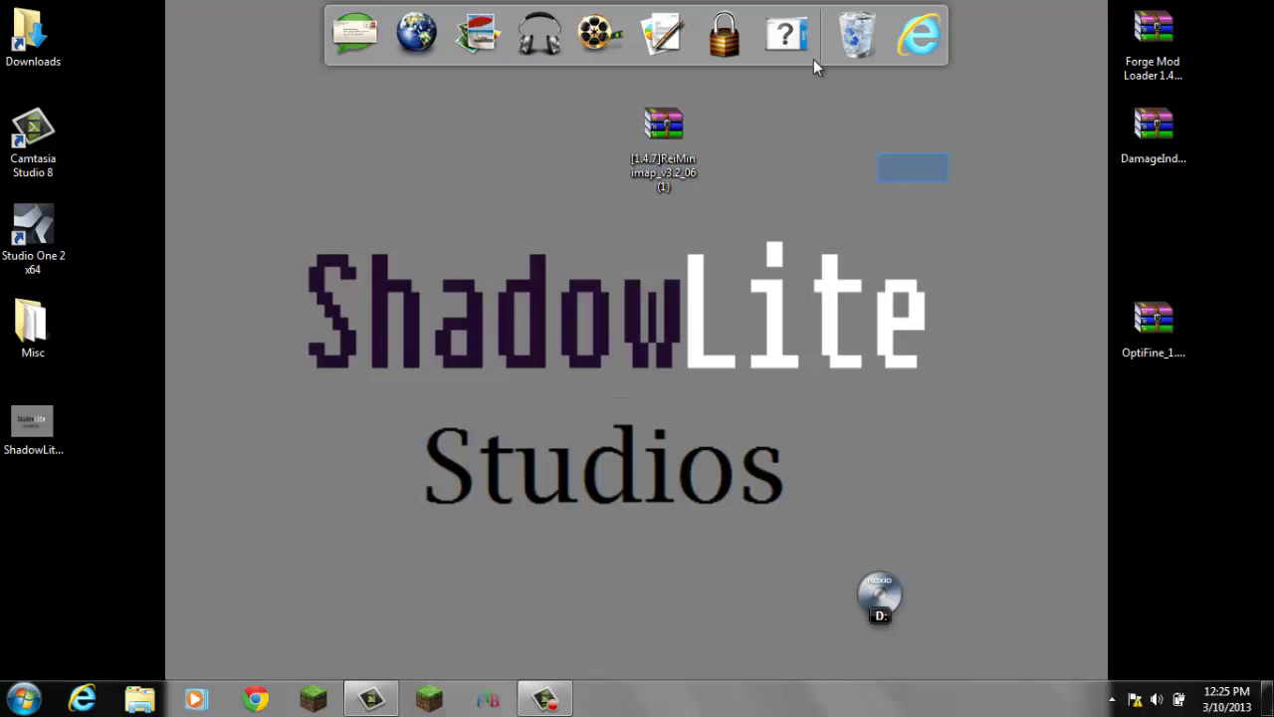
drag(731, 100, 590, 267)
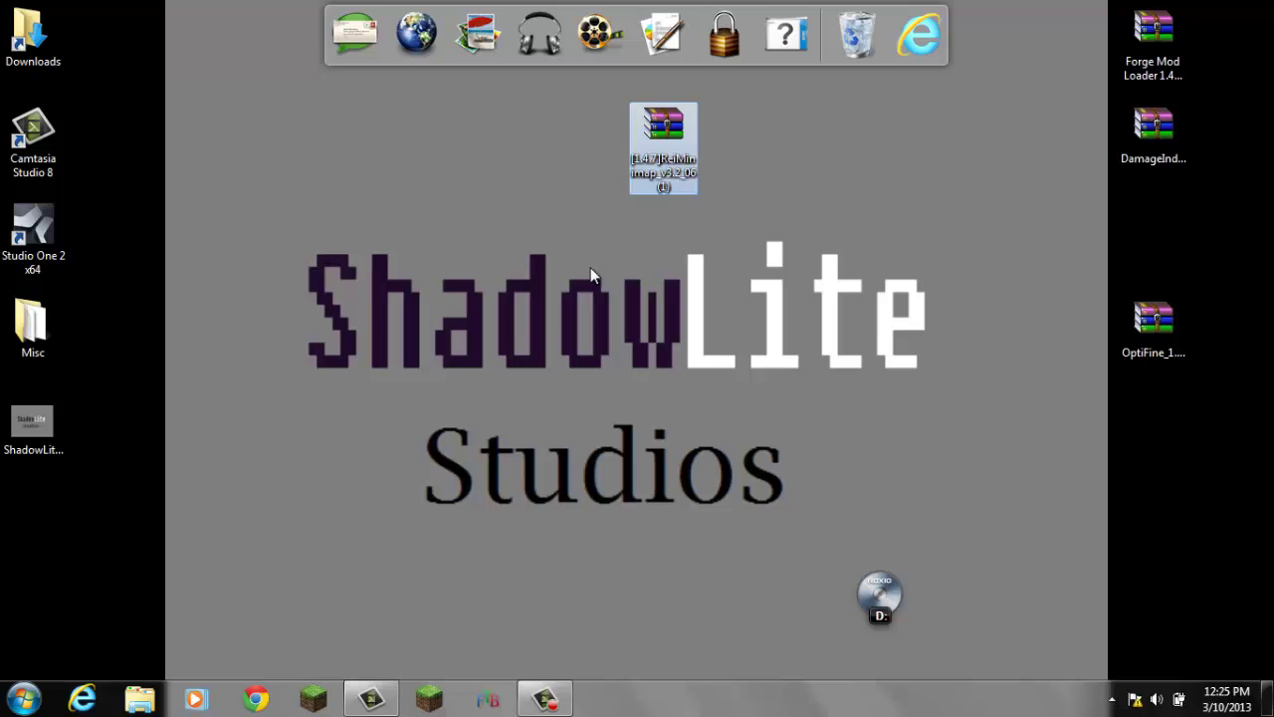
click(699, 374)
click(24, 698)
text(%)
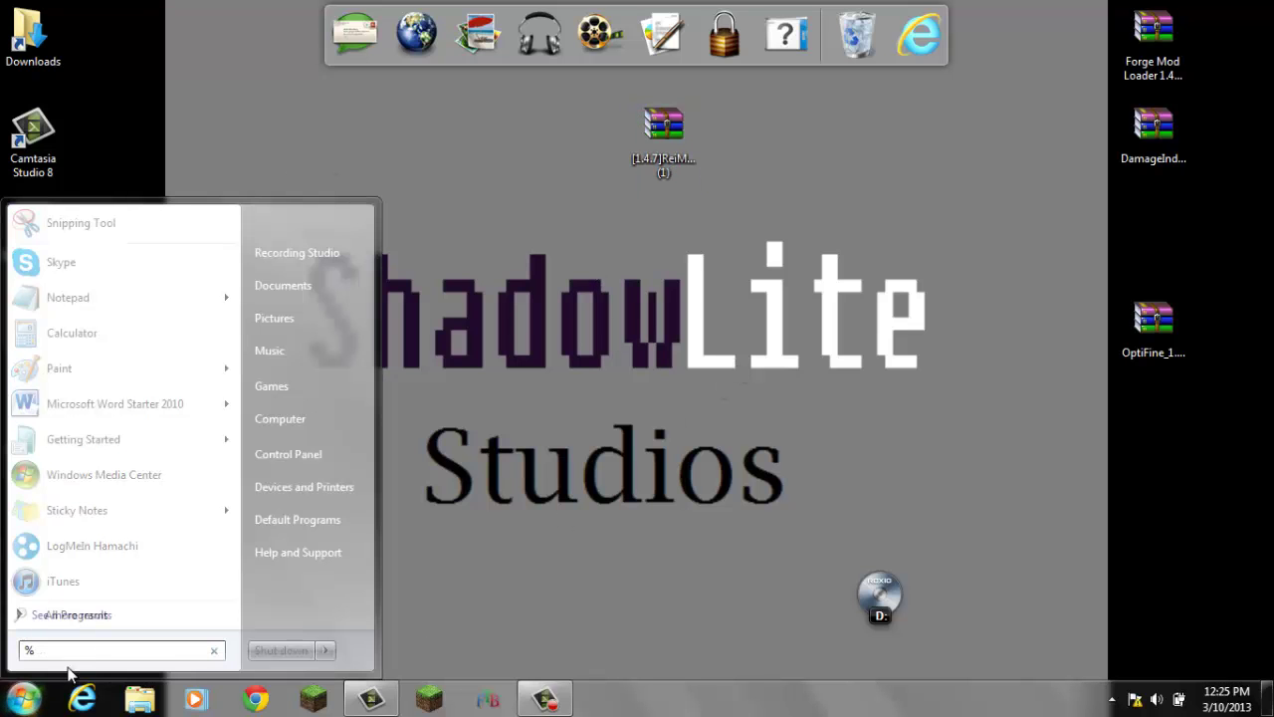
text(appdata)
key(Return)
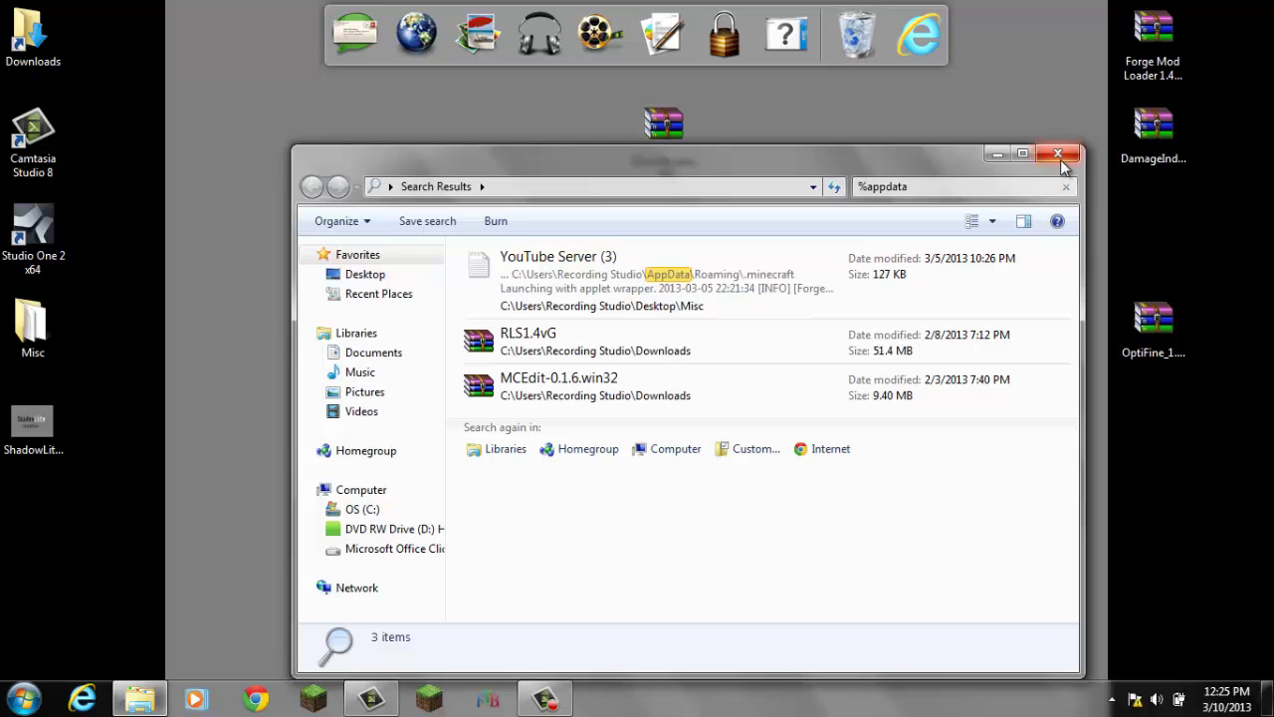
click(1057, 154)
Open the Roaming folder through %appdata% and go into the bin folder inside .minecraft.
click(24, 698)
text(%)
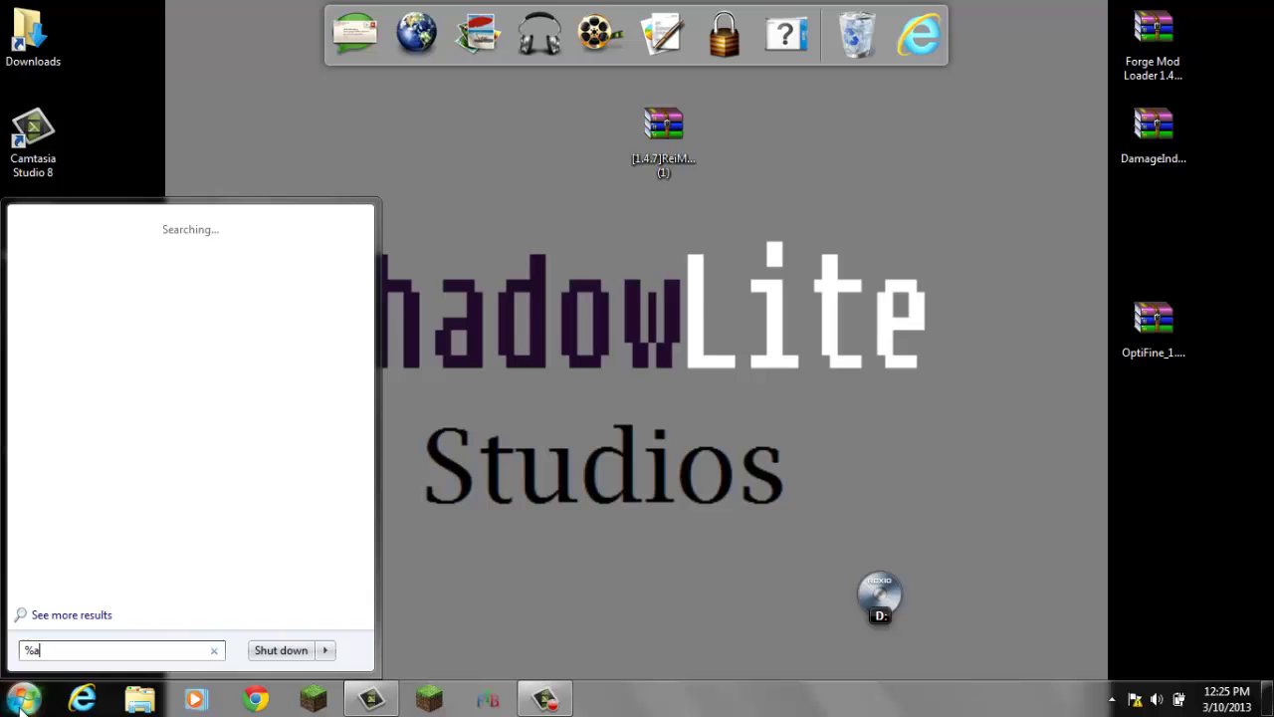
text(appdata%)
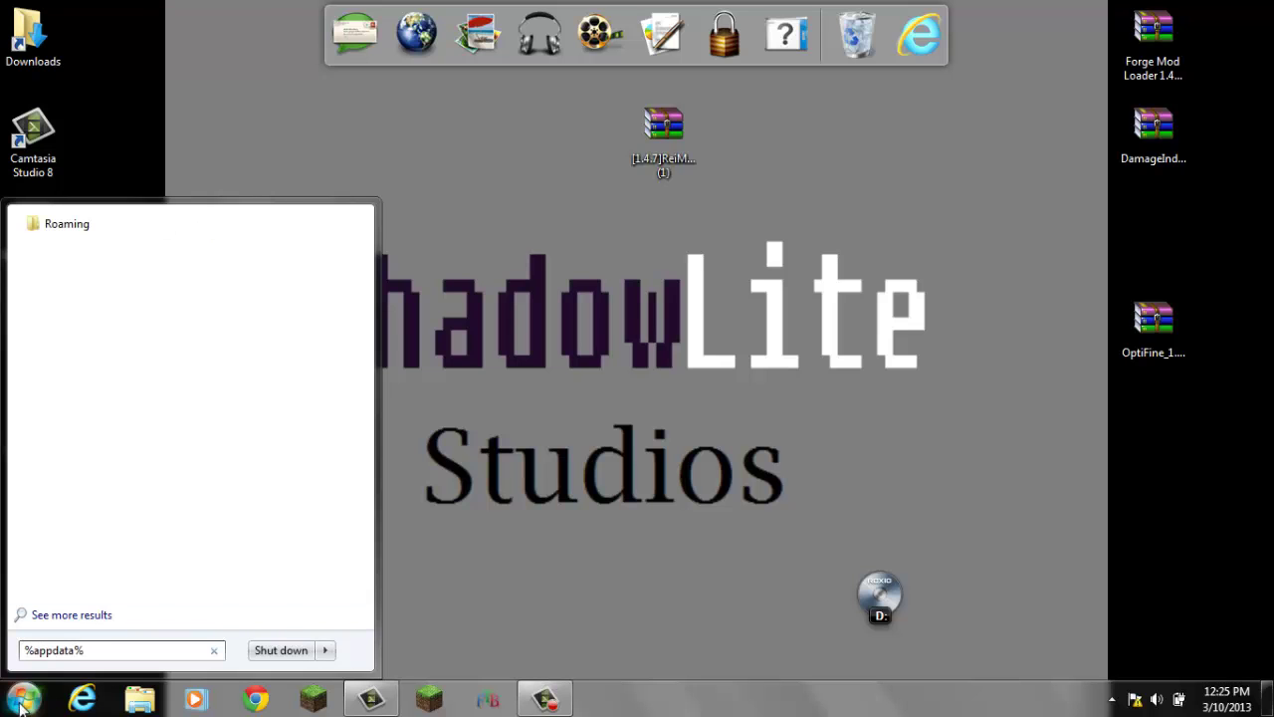
key(Return)
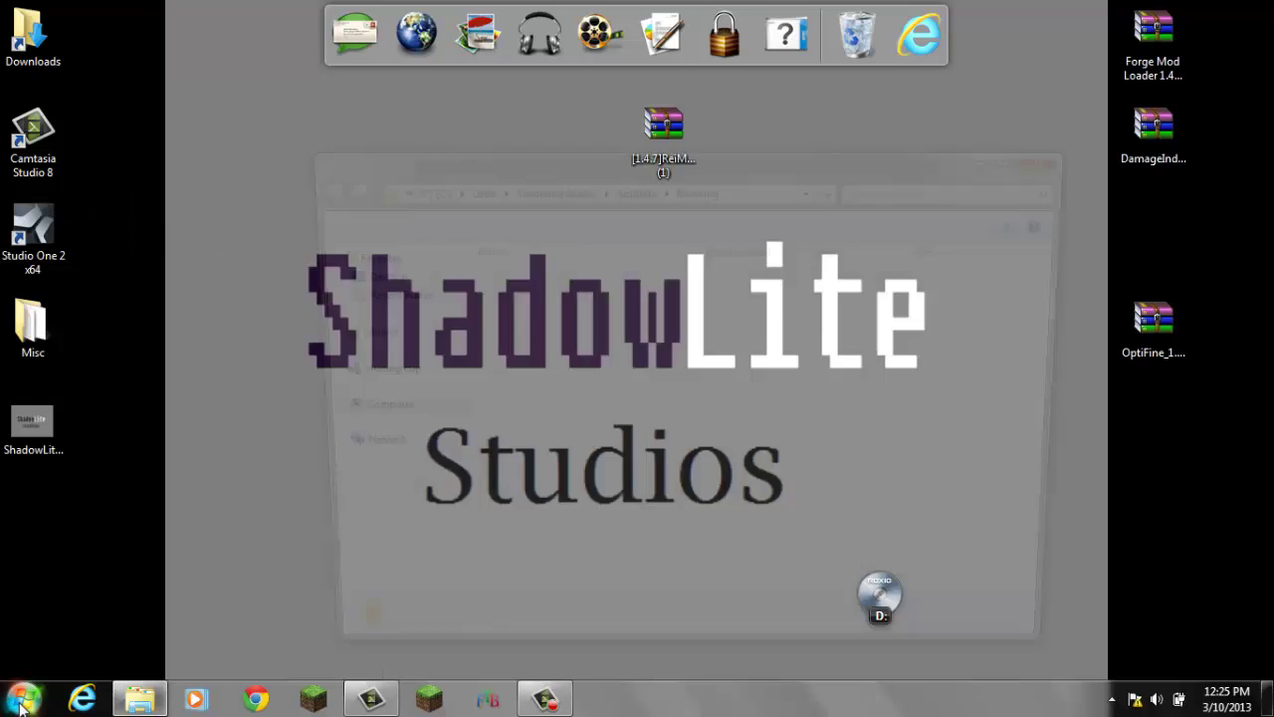
double_click(508, 276)
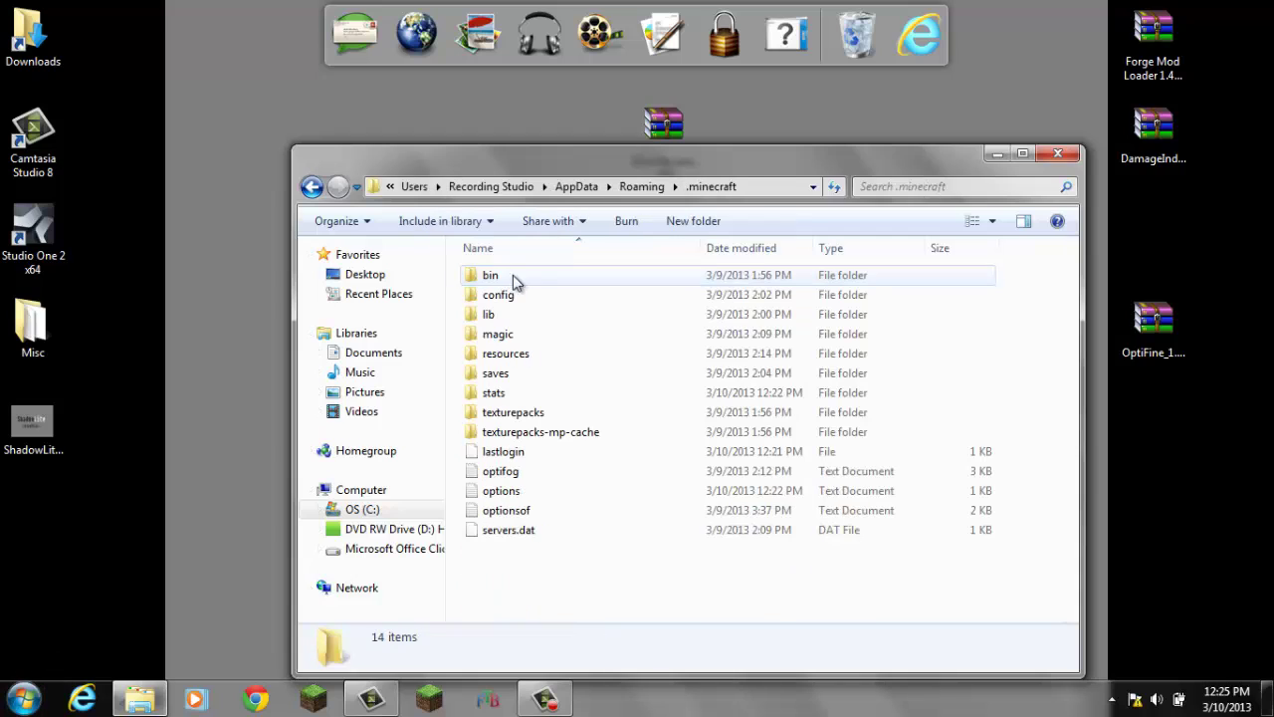
double_click(547, 279)
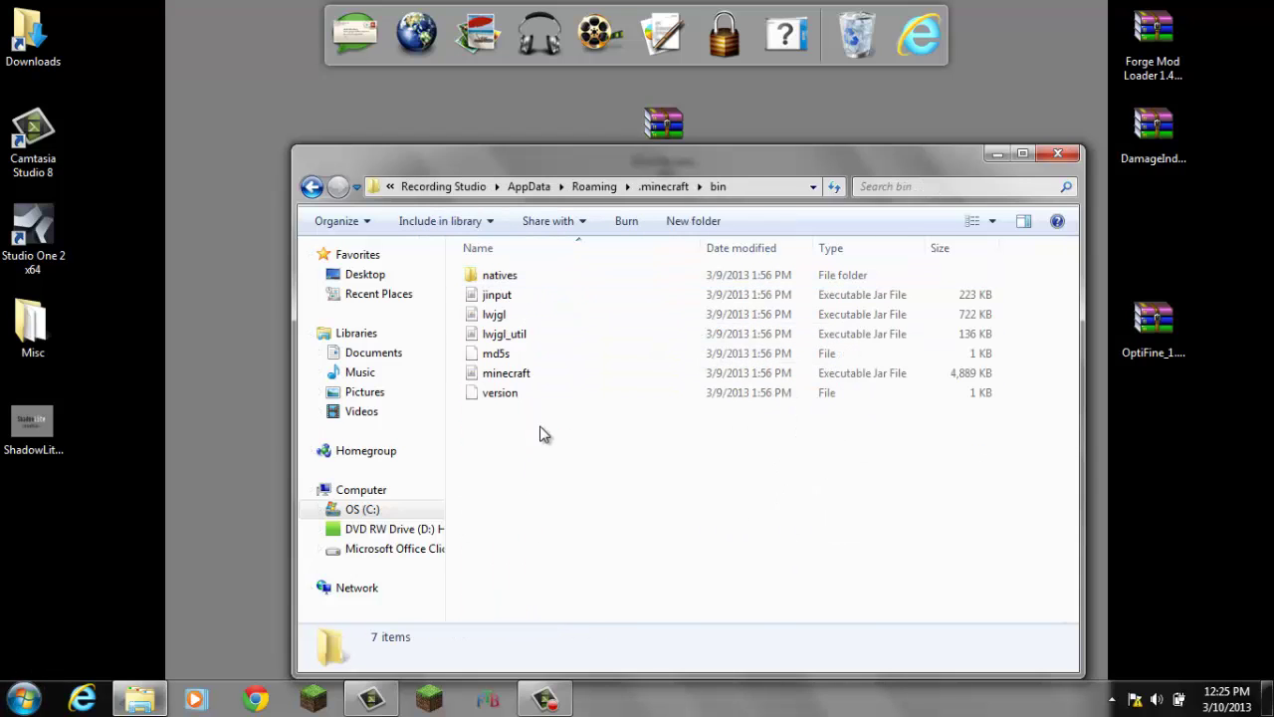
Open the minecraft jar file with WinRAR archiver and dismiss the licence reminder.
right_click(558, 373)
mouse_move(633, 66)
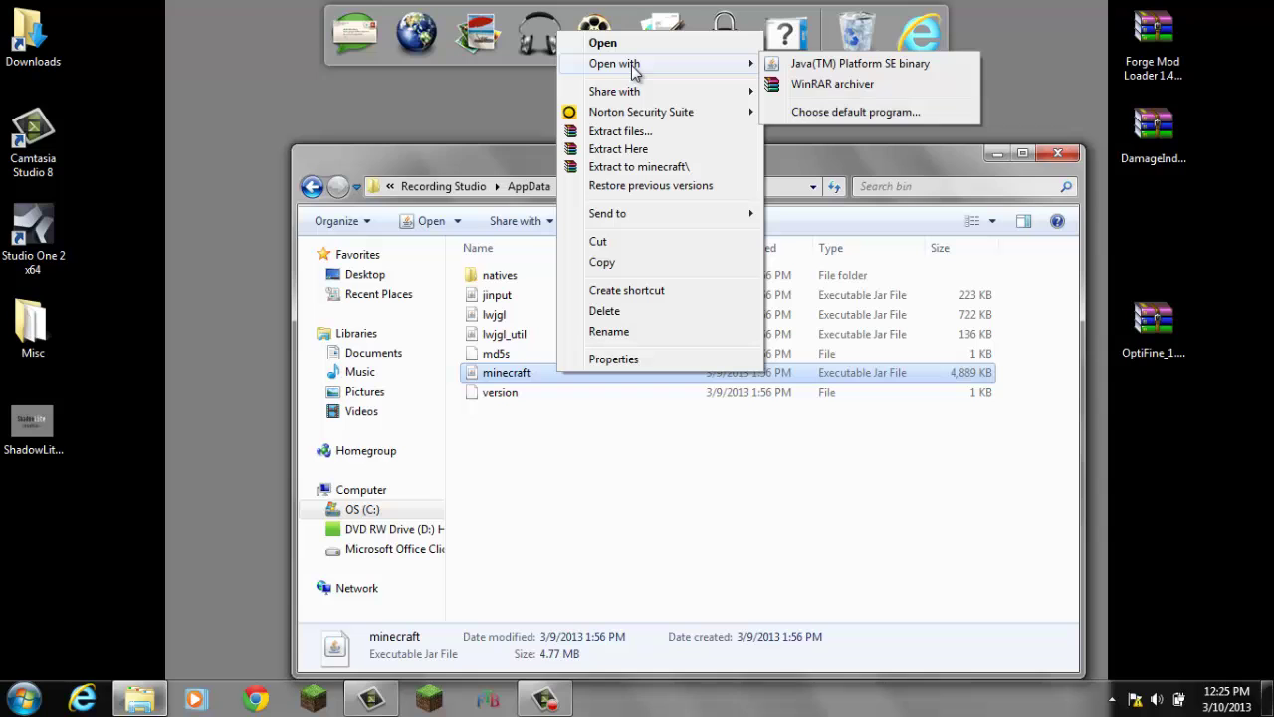
click(802, 85)
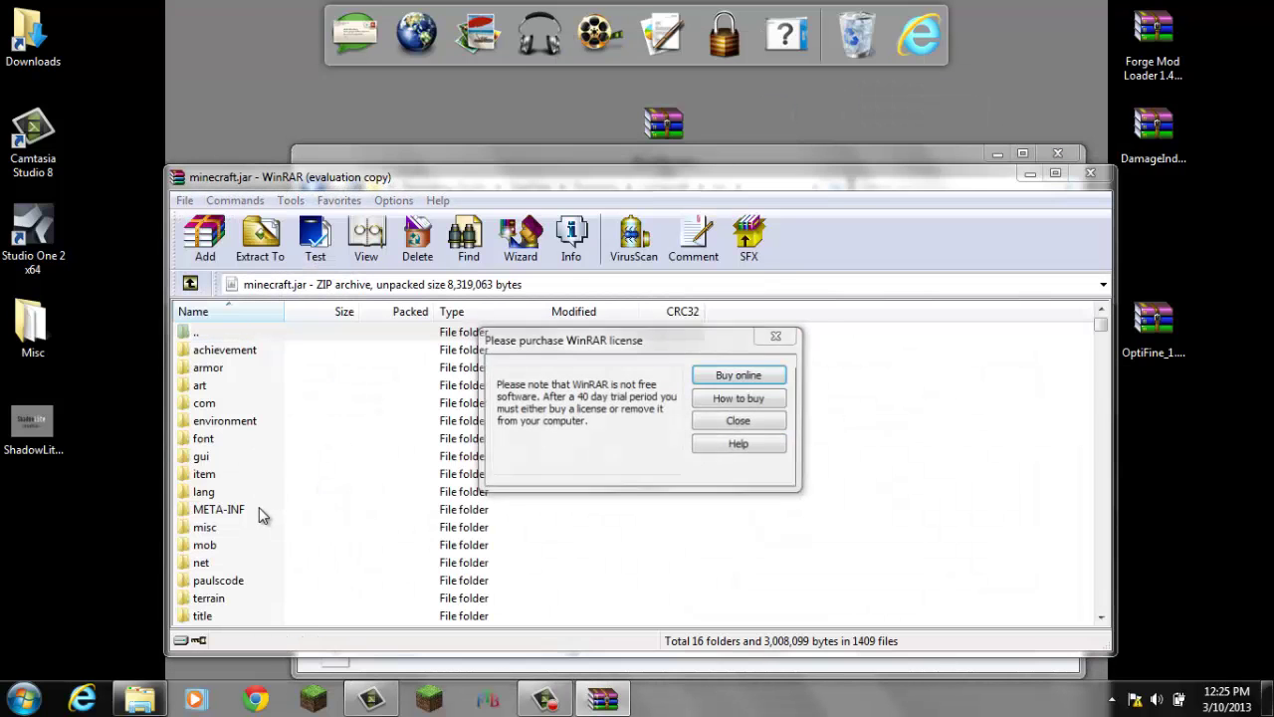
click(747, 421)
Delete the META-INF folder from minecraft.jar and close the bin folder window behind it.
click(285, 510)
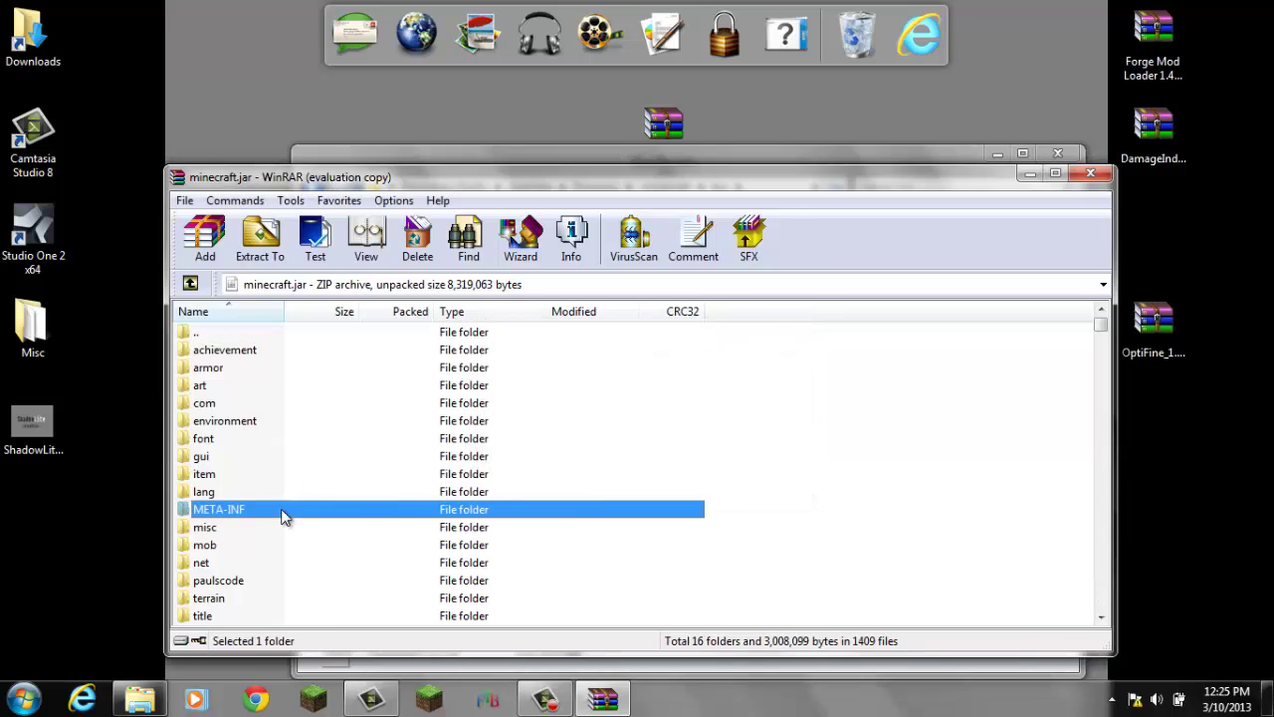
key(Delete)
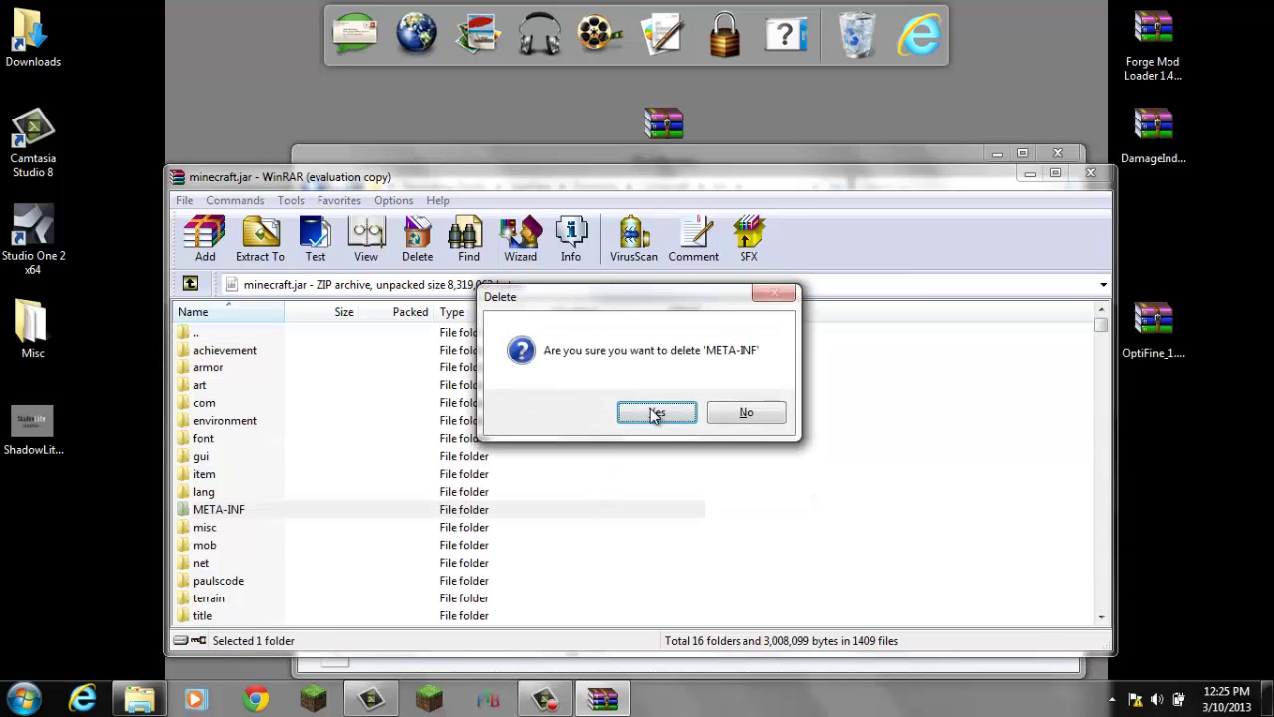
click(656, 414)
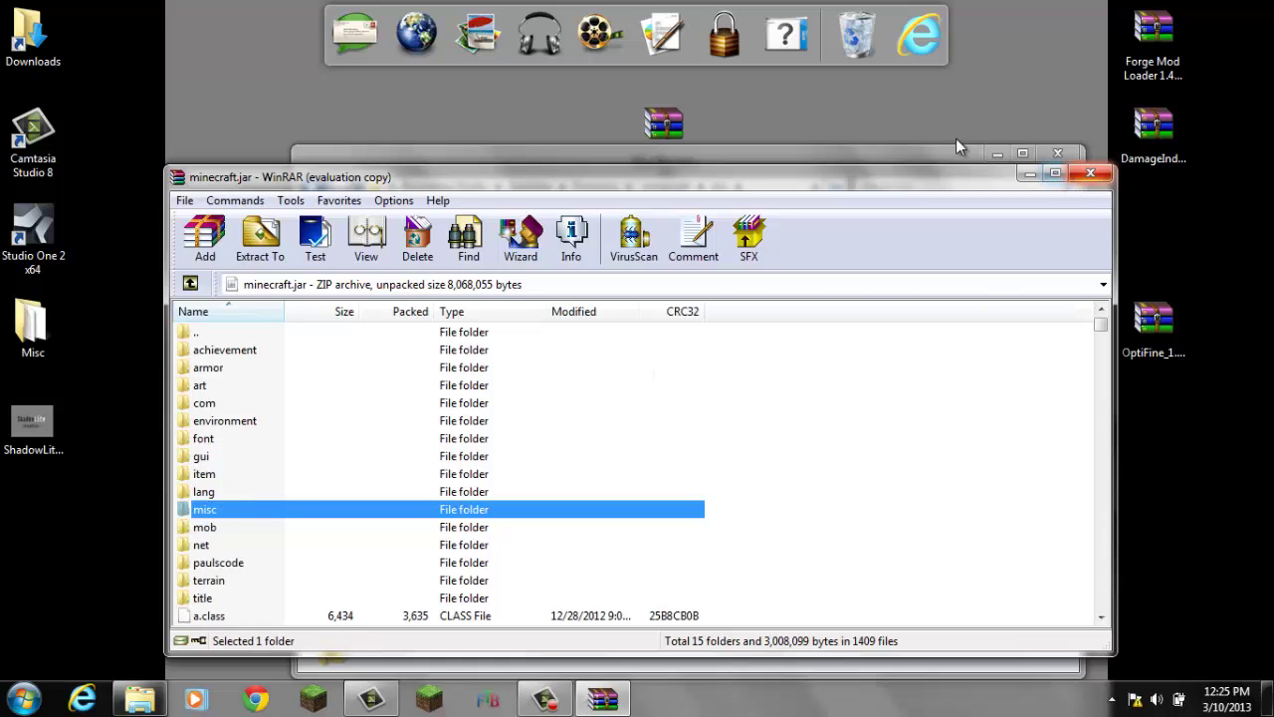
click(925, 157)
click(1057, 154)
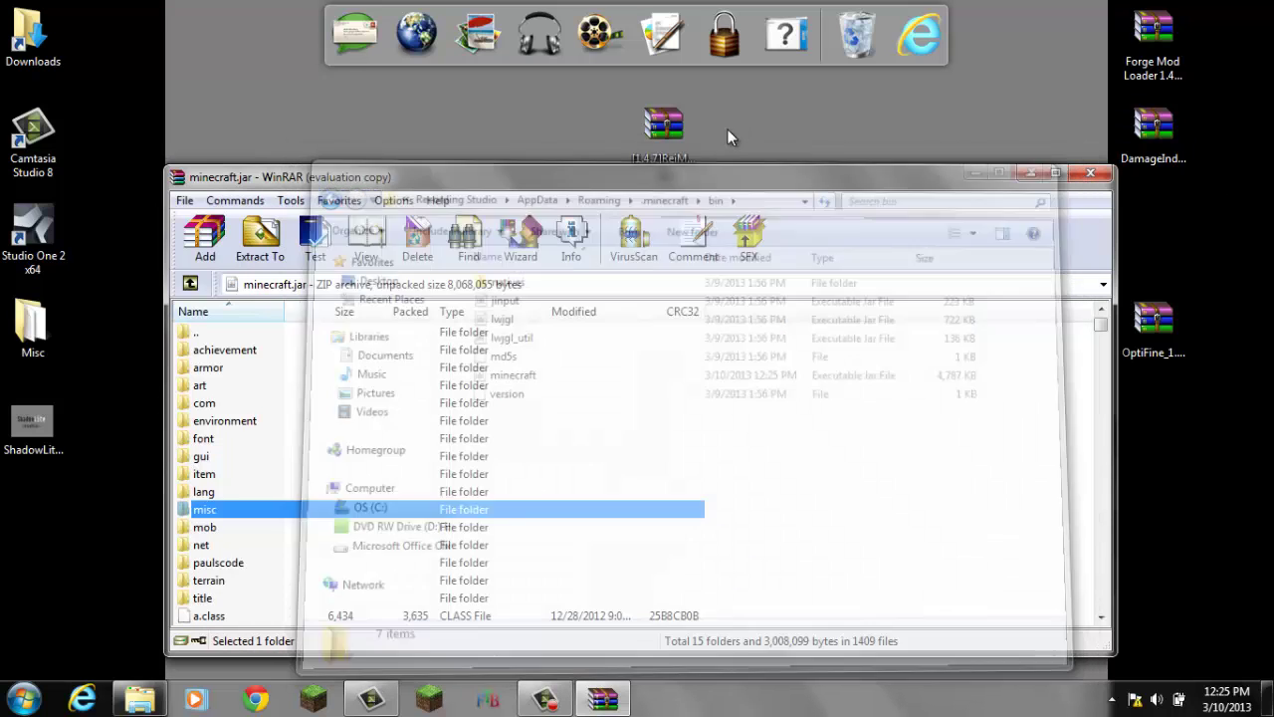
Add the reifnsk folder, atr.class and the mod_ReiMinimap class file from the ReiMinimap archive to minecraft.jar with the default archive settings.
double_click(677, 125)
drag(419, 441, 193, 233)
click(624, 313)
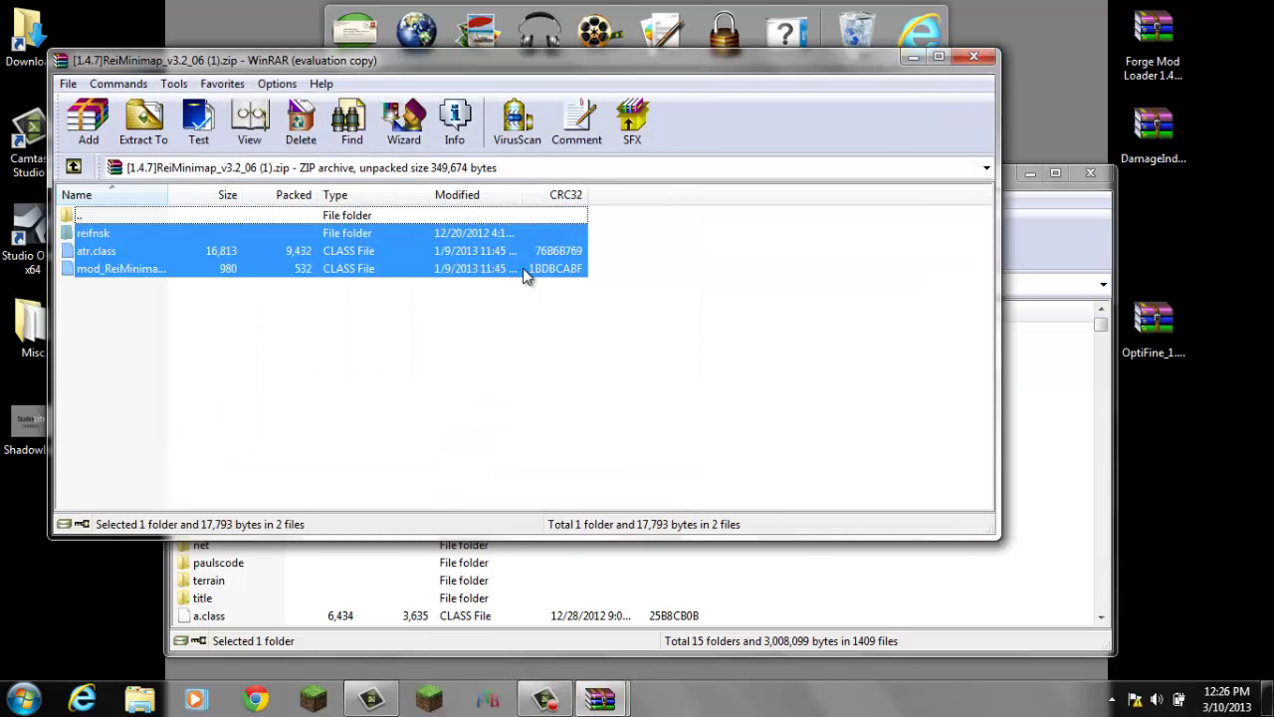
drag(525, 270, 468, 305)
drag(635, 602, 637, 603)
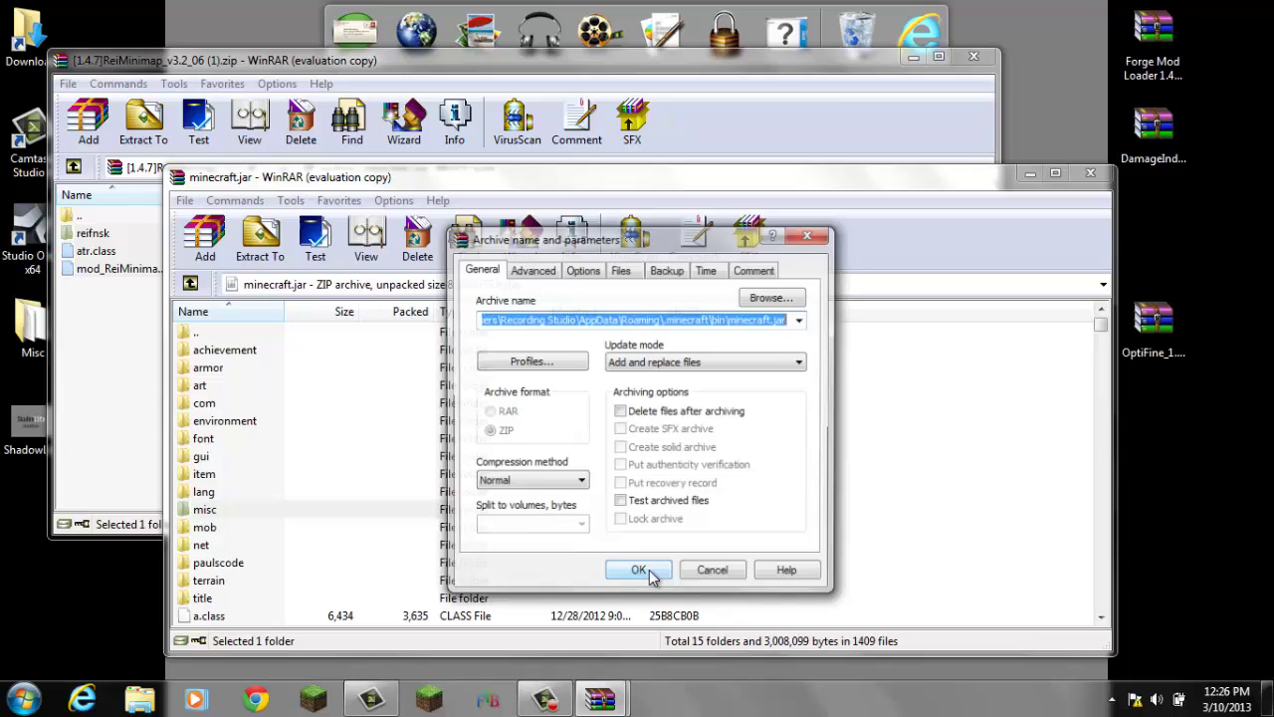
click(653, 572)
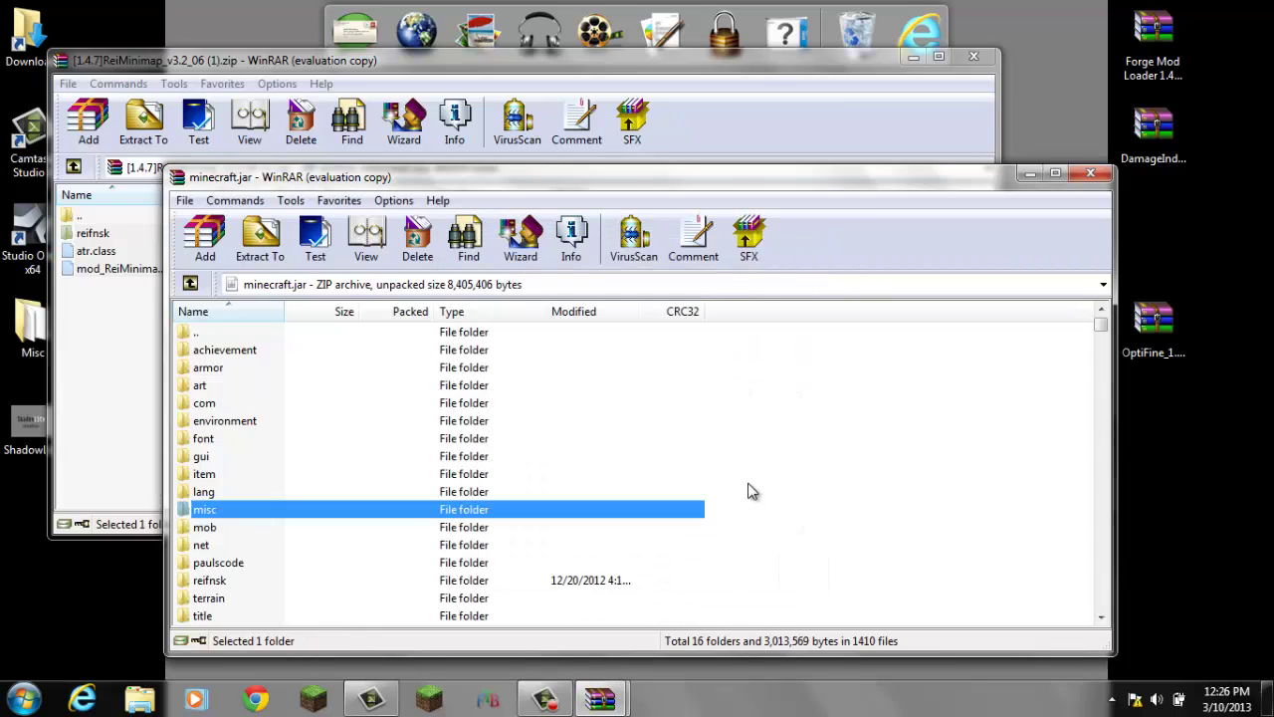
Close both archives, start Minecraft from its launcher with the saved login, and maximize the game window.
click(1095, 173)
key(Escape)
click(311, 699)
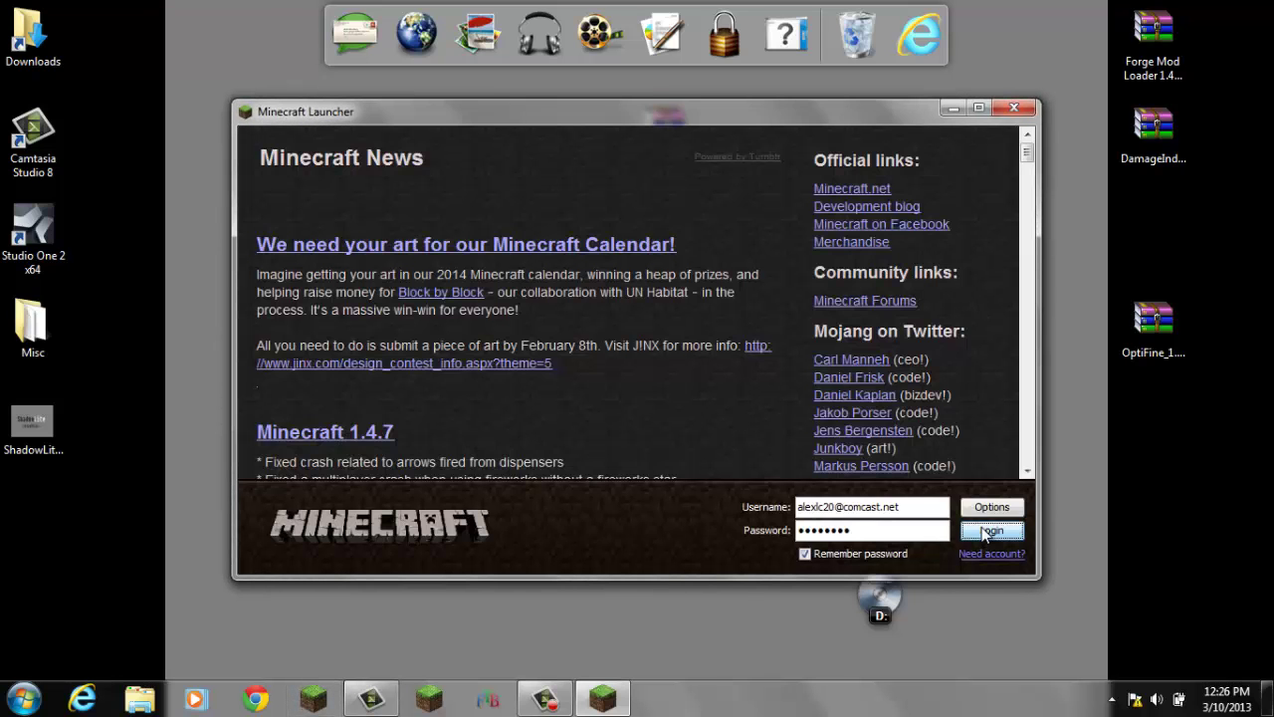
click(988, 531)
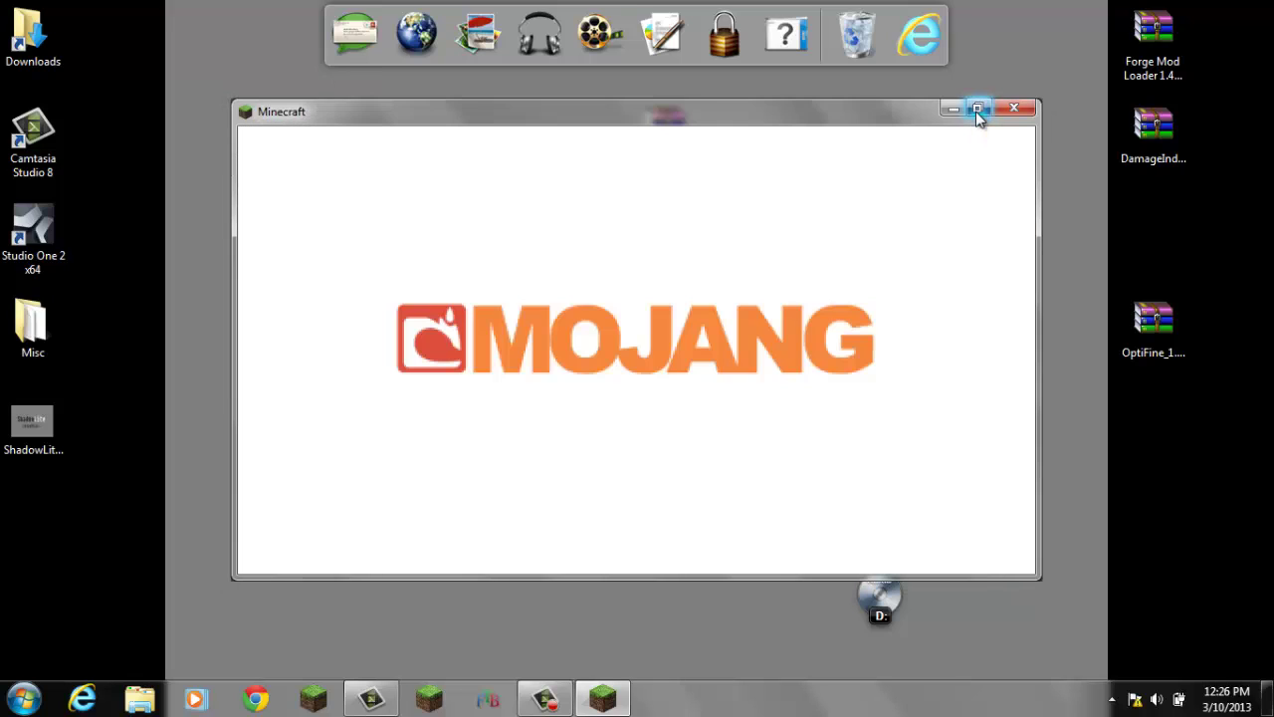
click(978, 109)
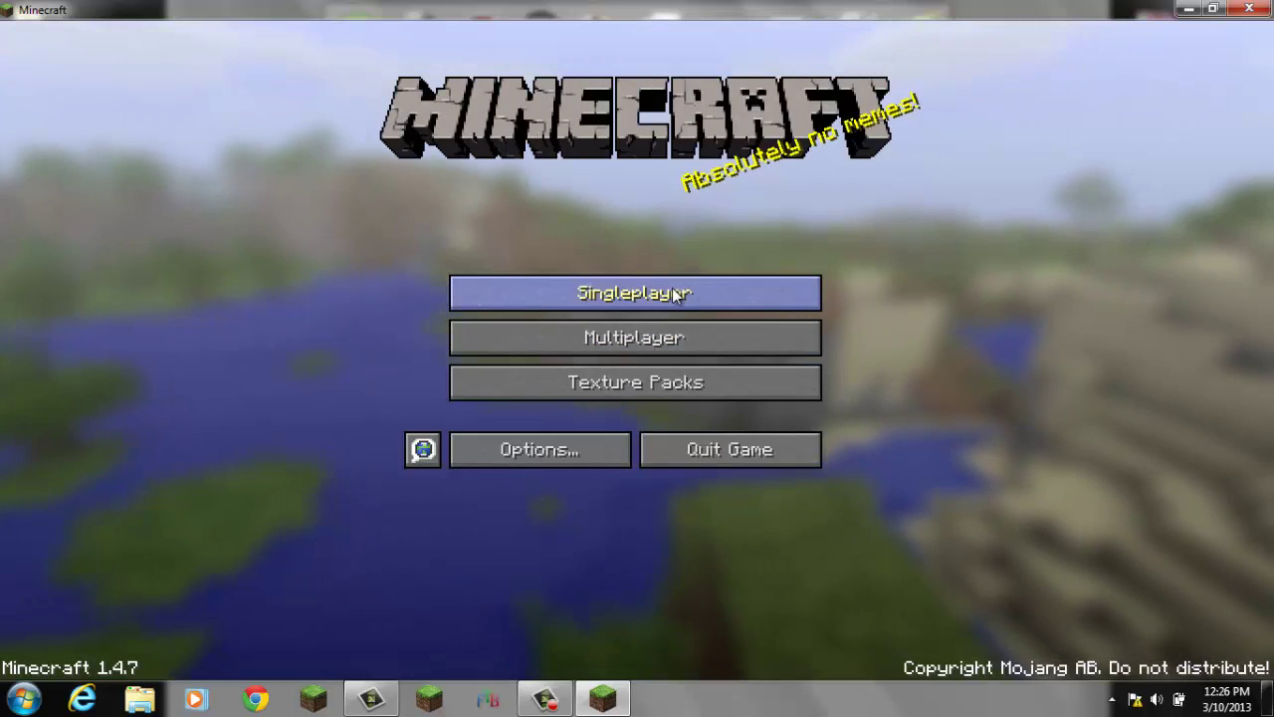
Look at the singleplayer world list and the video settings, and return to the title screen.
click(675, 294)
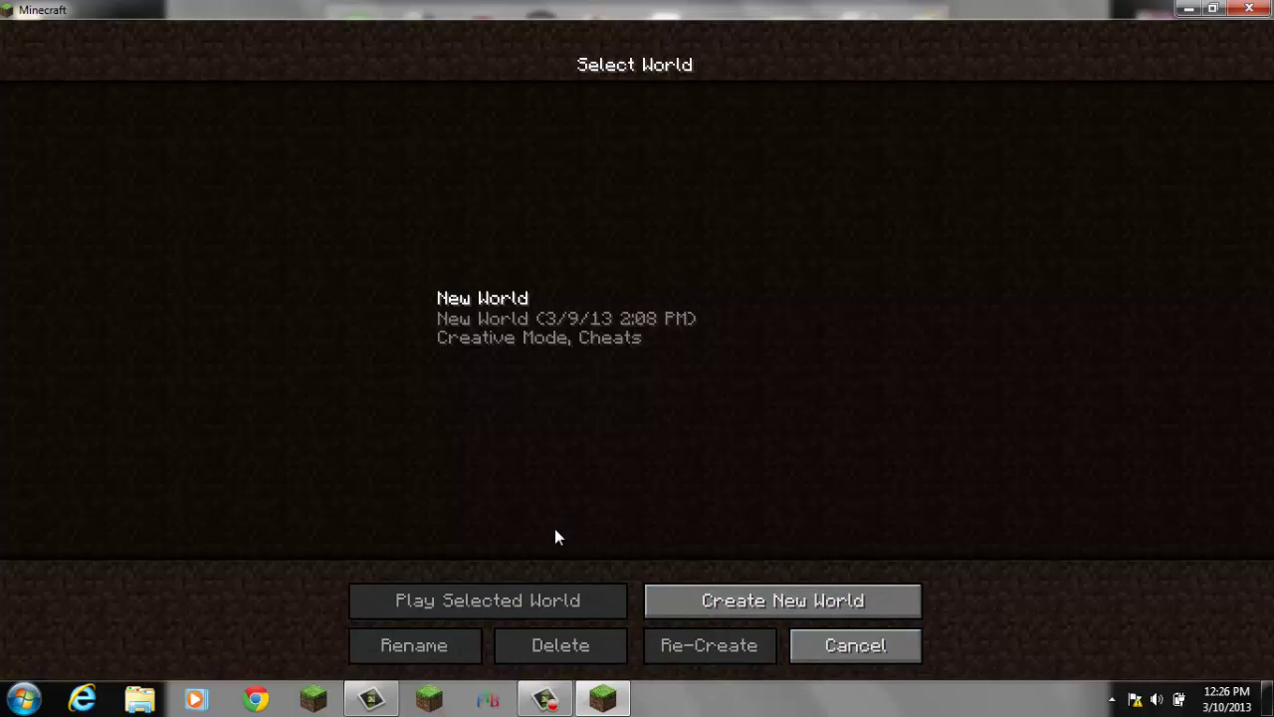
click(836, 652)
click(522, 453)
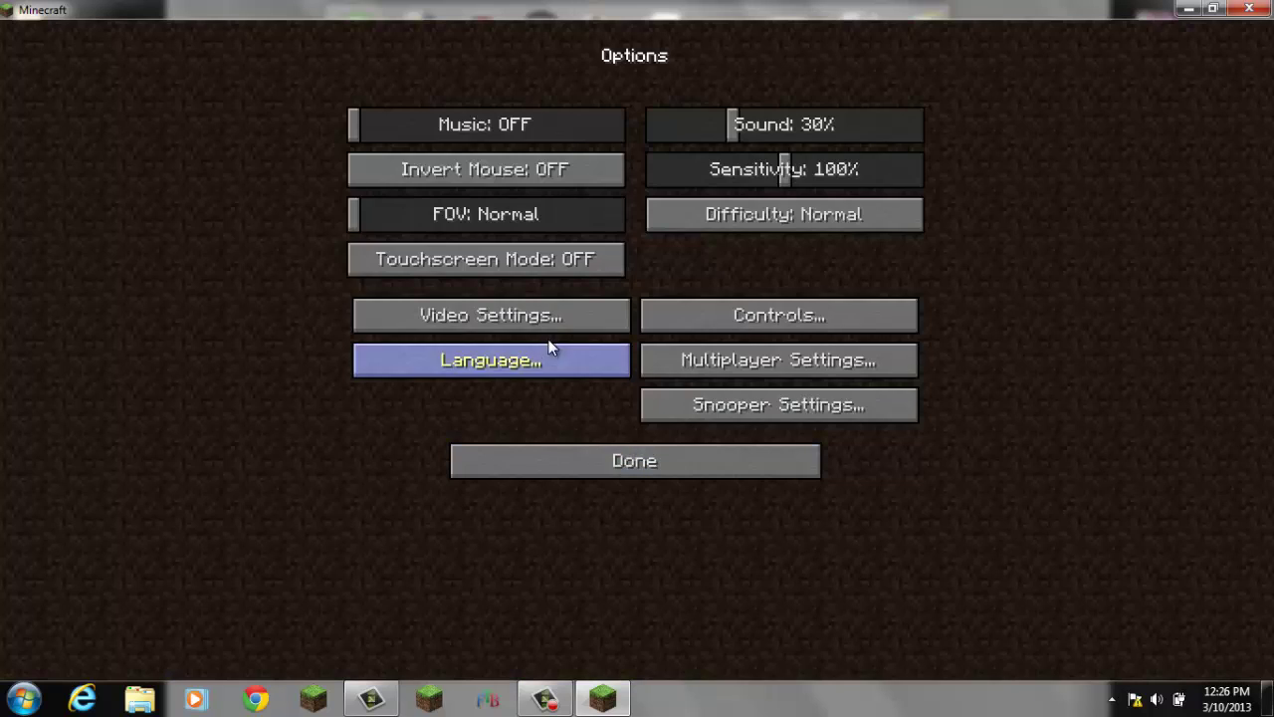
click(547, 318)
click(637, 466)
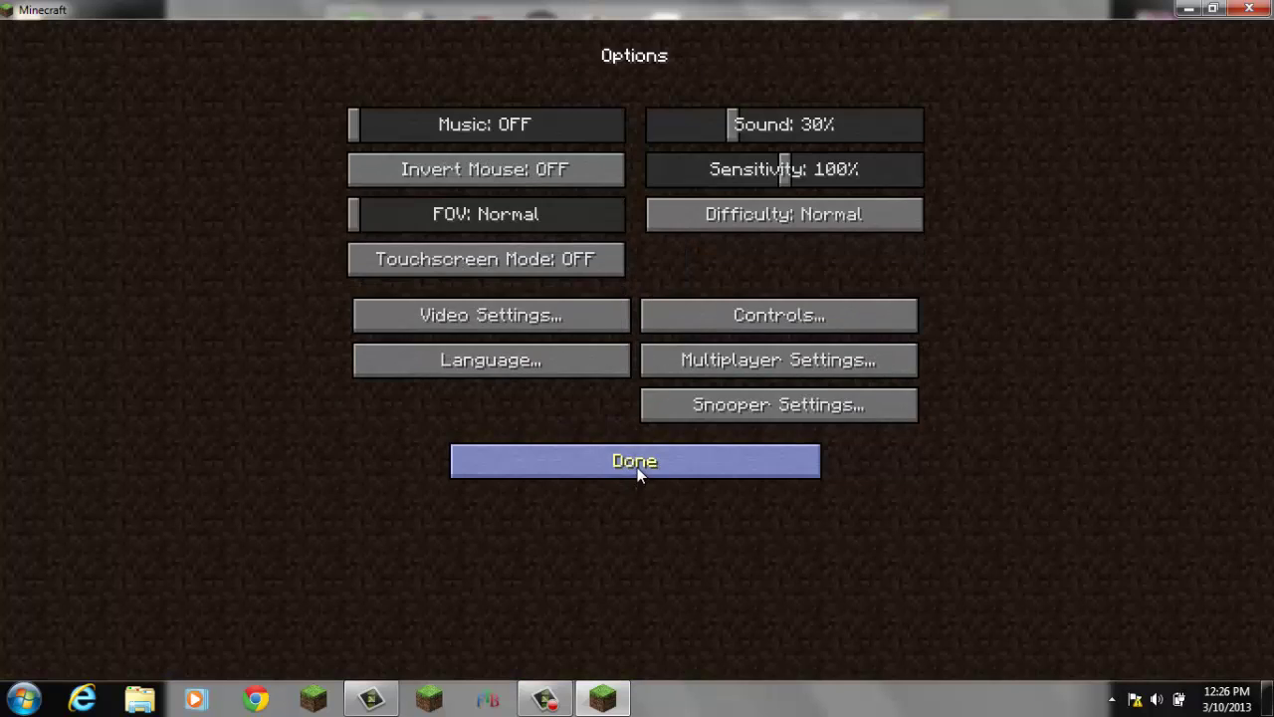
click(637, 467)
Load the singleplayer world New World to check the minimap in game, and quit back to the title screen.
click(705, 289)
click(637, 320)
click(637, 320)
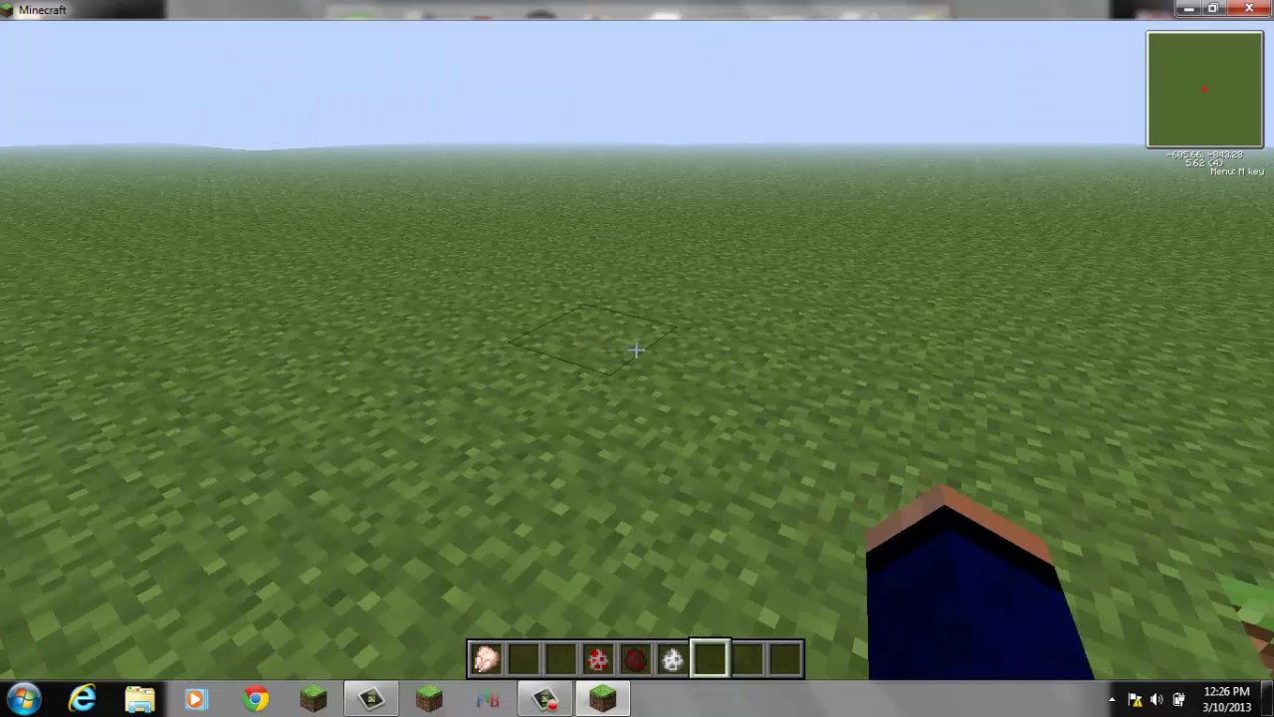
right_click(636, 350)
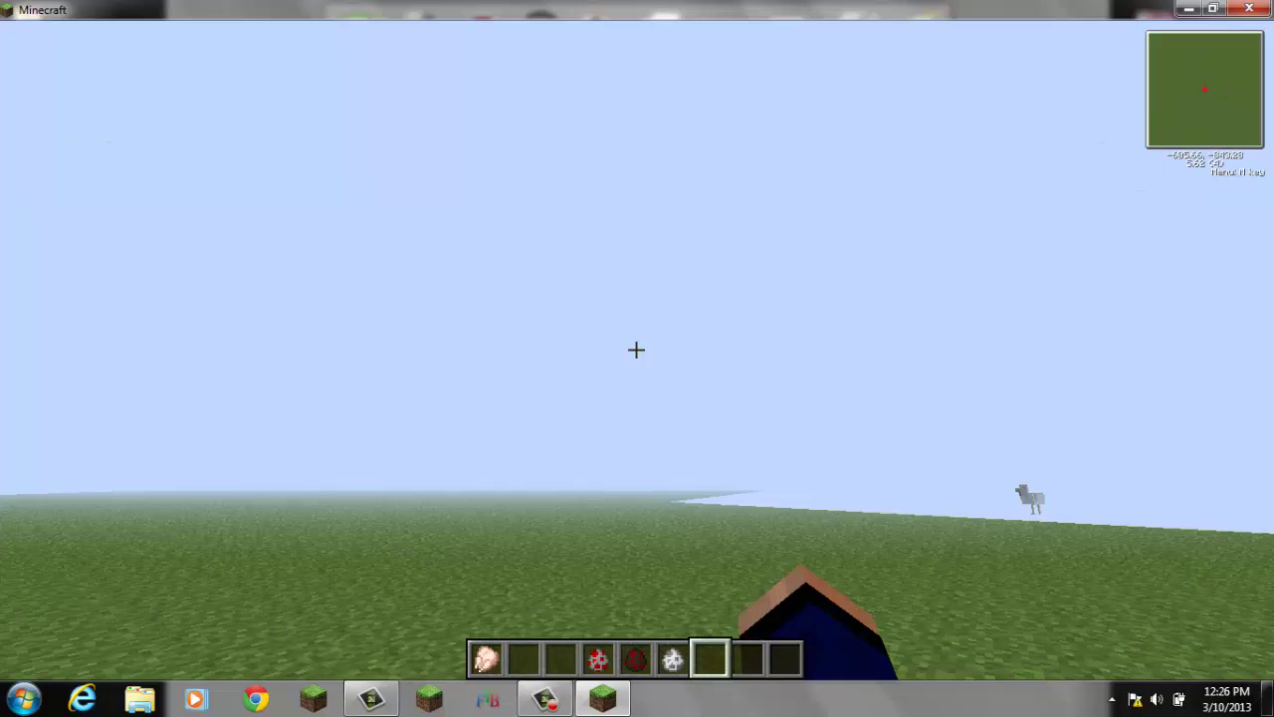
key(Escape)
click(626, 398)
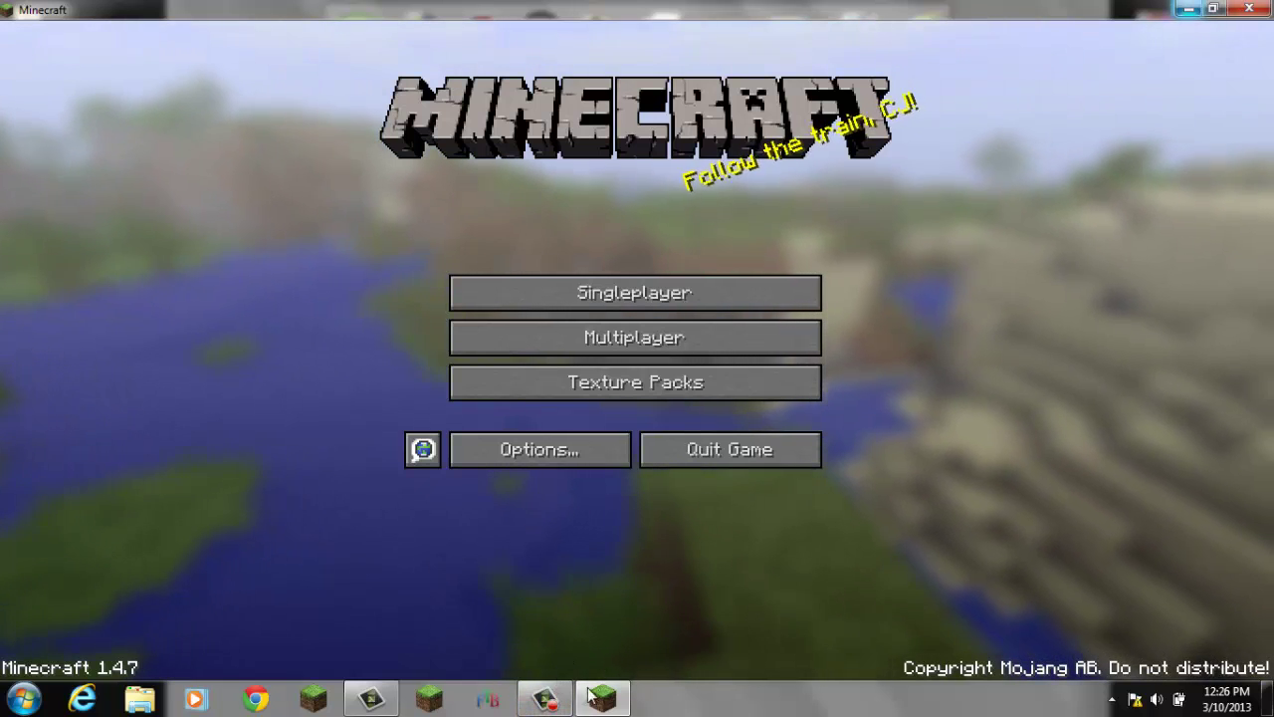
click(545, 697)
click(1182, 611)
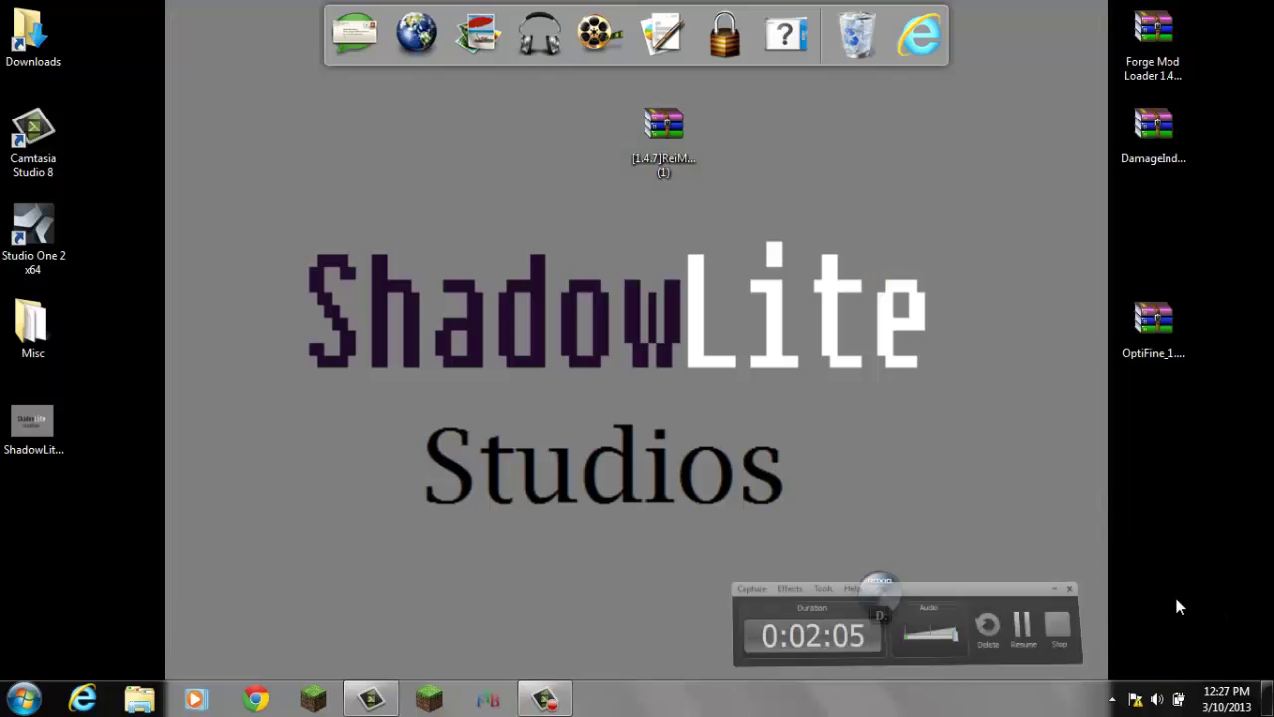
Start Magic Launcher and open the setup of its Default configuration.
click(438, 696)
click(702, 365)
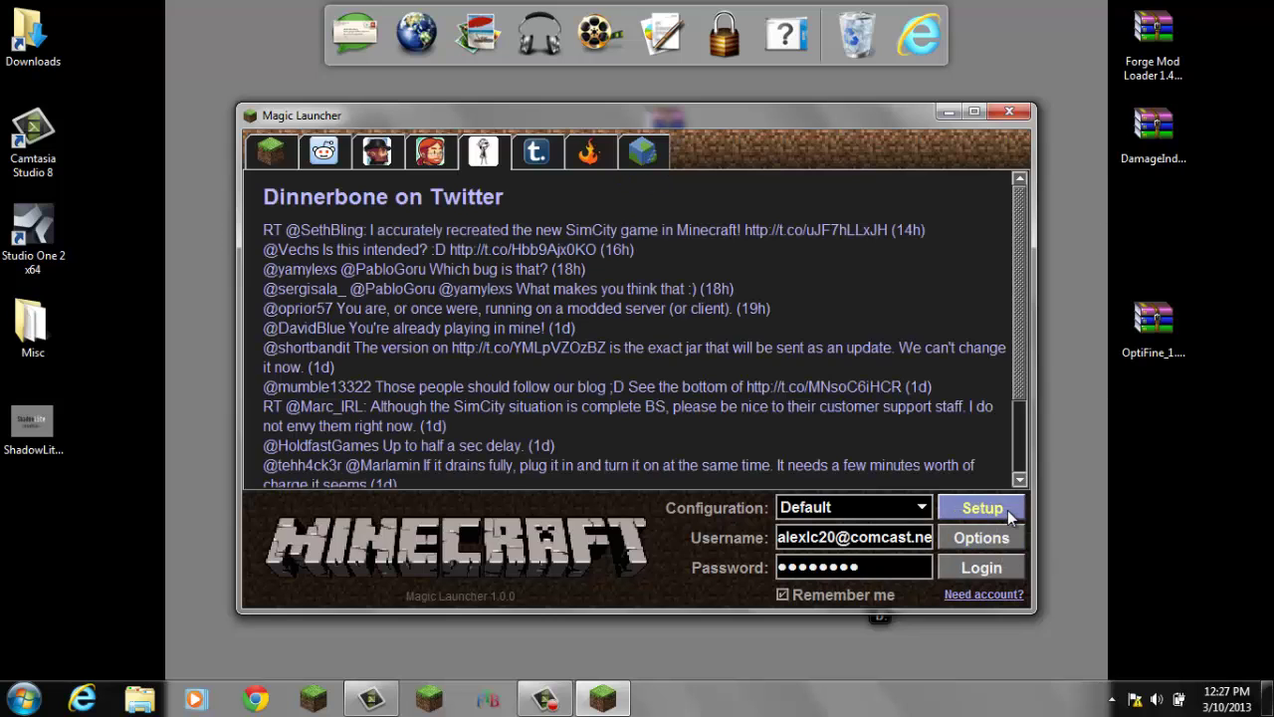
click(1007, 510)
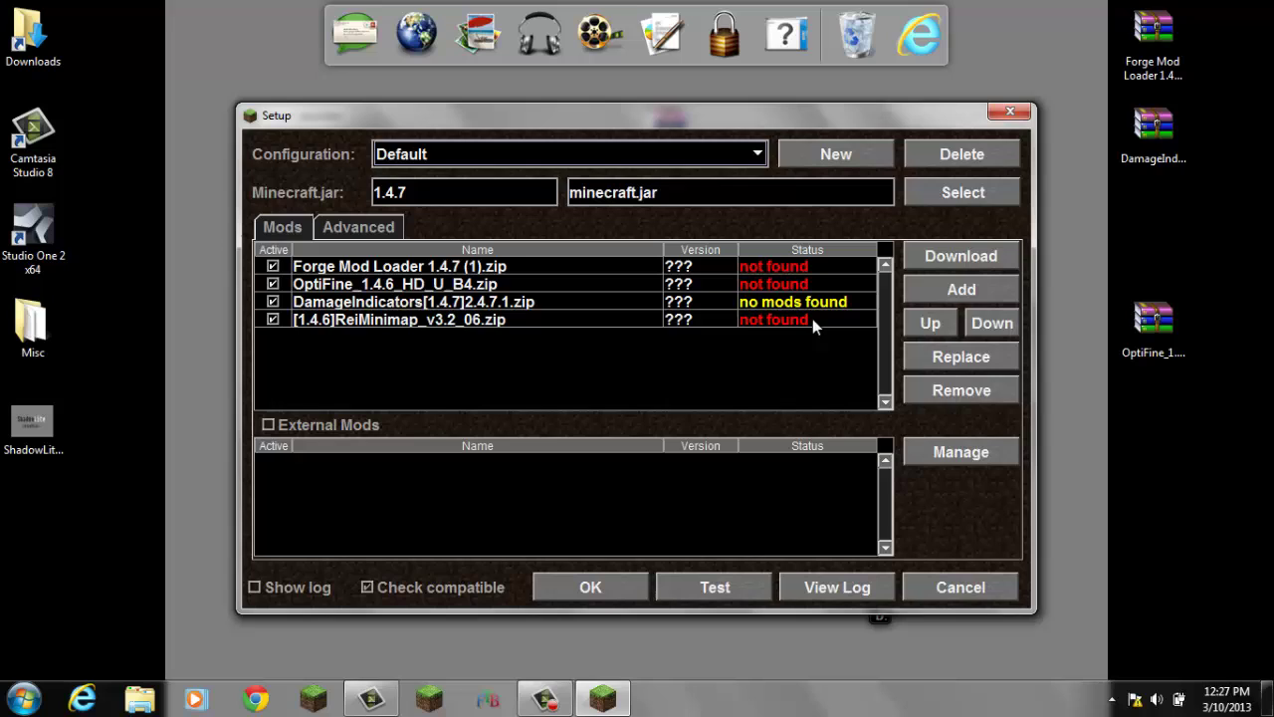
Remove the ReiMinimap, DamageIndicators, OptiFine and Forge Mod Loader entries from the Default configuration's mod list.
click(813, 320)
click(962, 390)
click(841, 304)
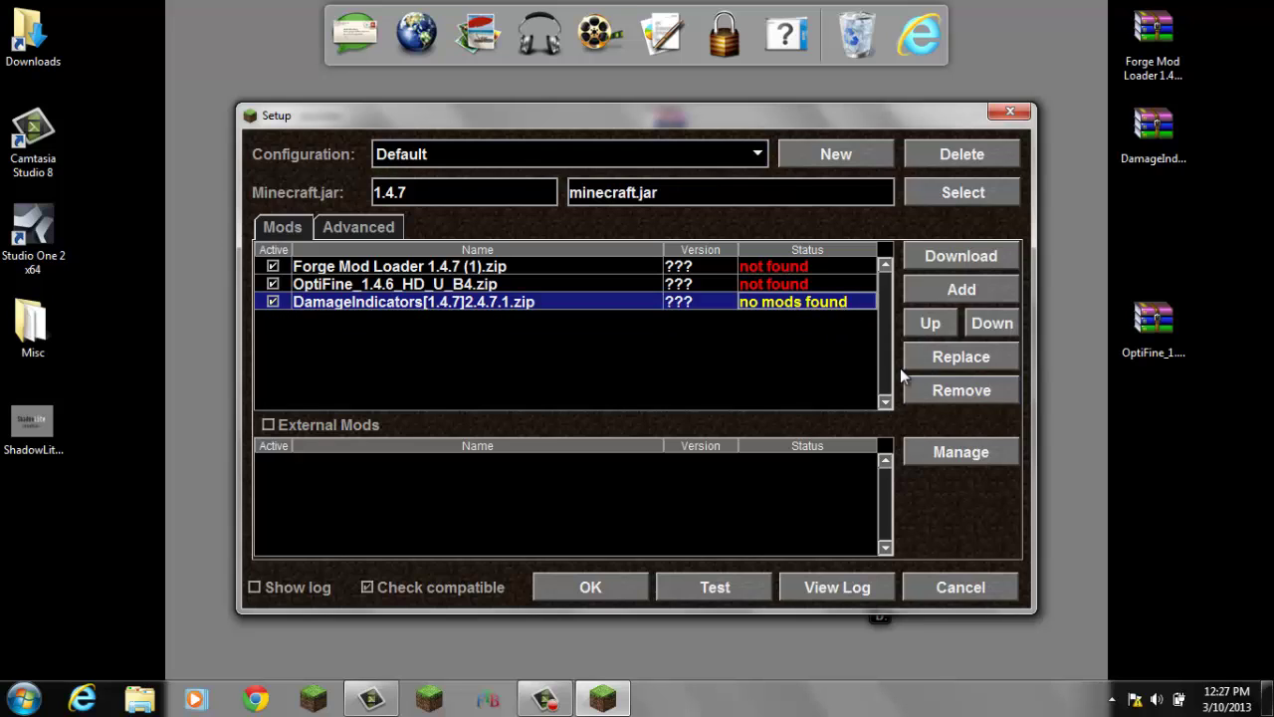
click(962, 390)
click(765, 284)
click(959, 390)
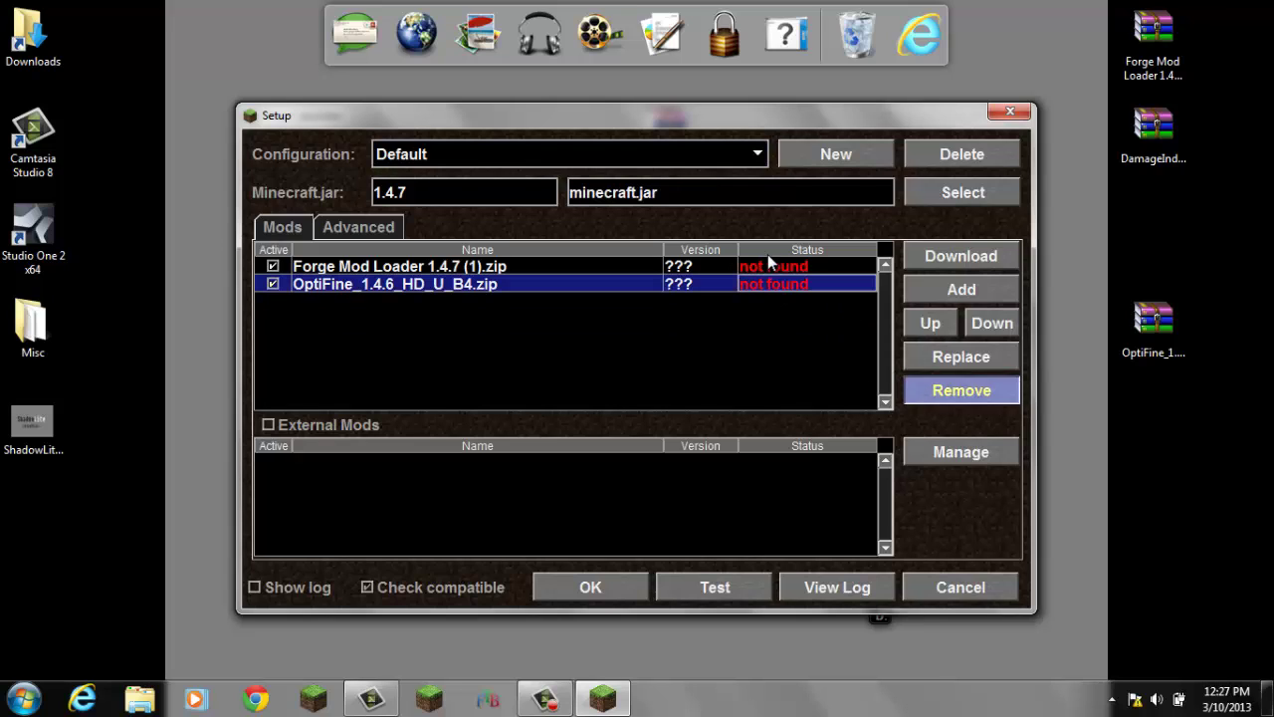
click(767, 266)
click(980, 391)
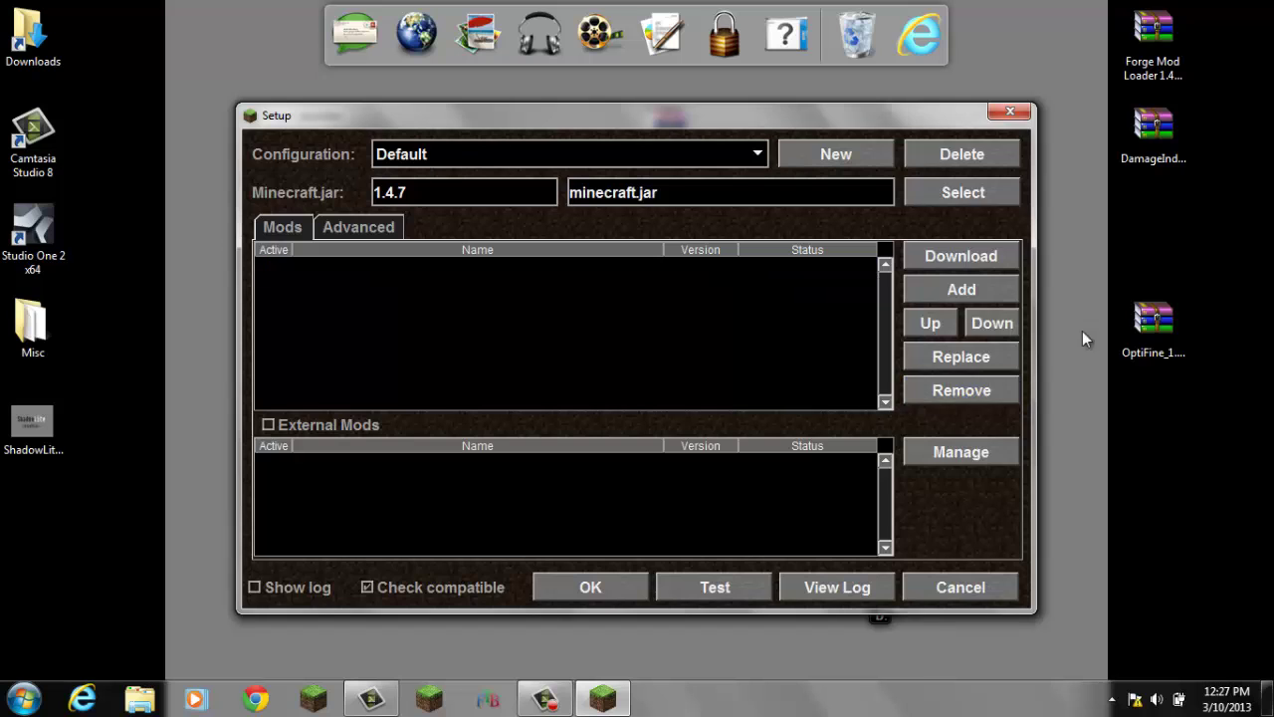
Add [1.4.7]ReiMinimap_v3.2_06 (1).zip from the Desktop to the Default configuration's mods and test-launch Minecraft with it.
click(991, 289)
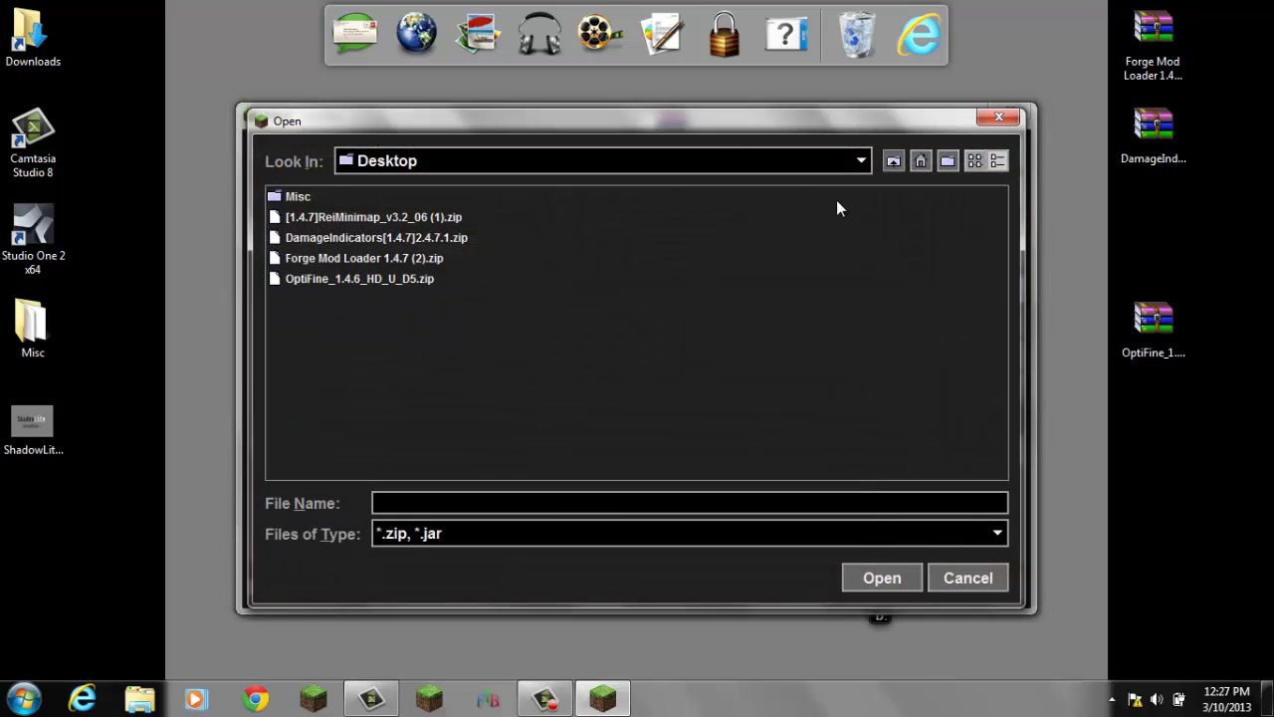
double_click(370, 221)
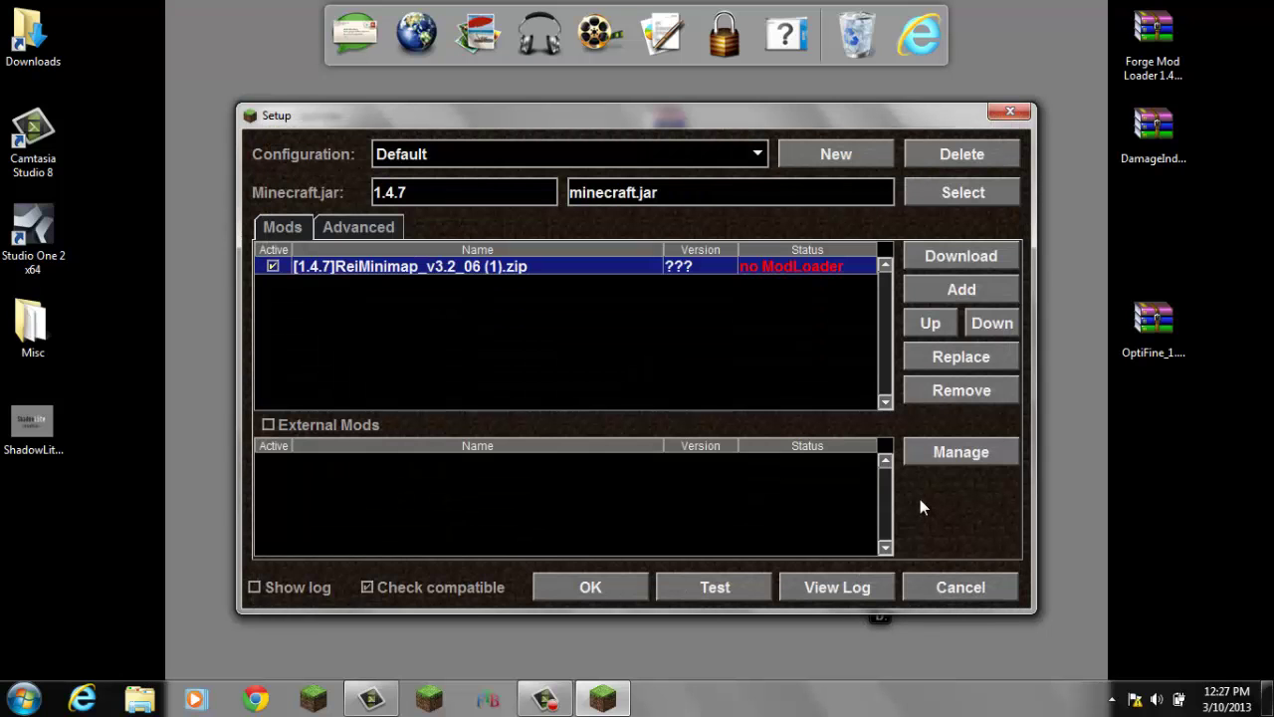
click(741, 588)
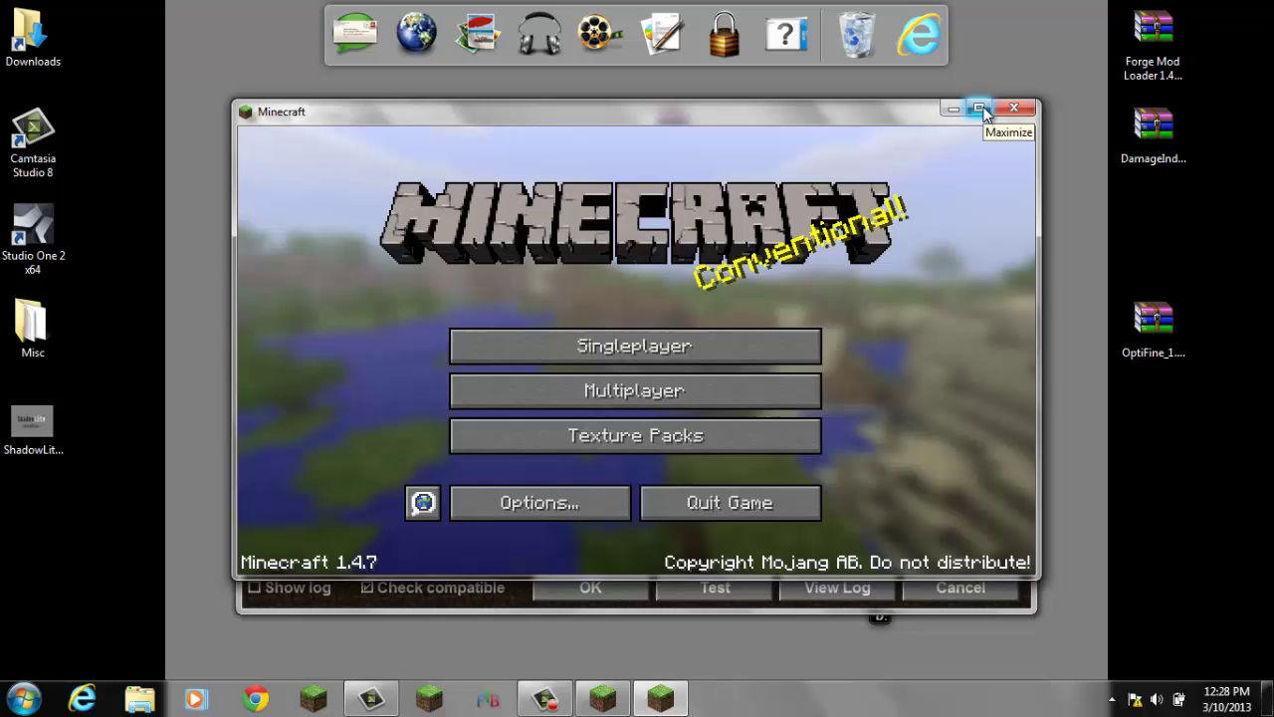
Load a saved singleplayer world in the maximized game window to check the minimap, and quit back to the title screen.
click(979, 109)
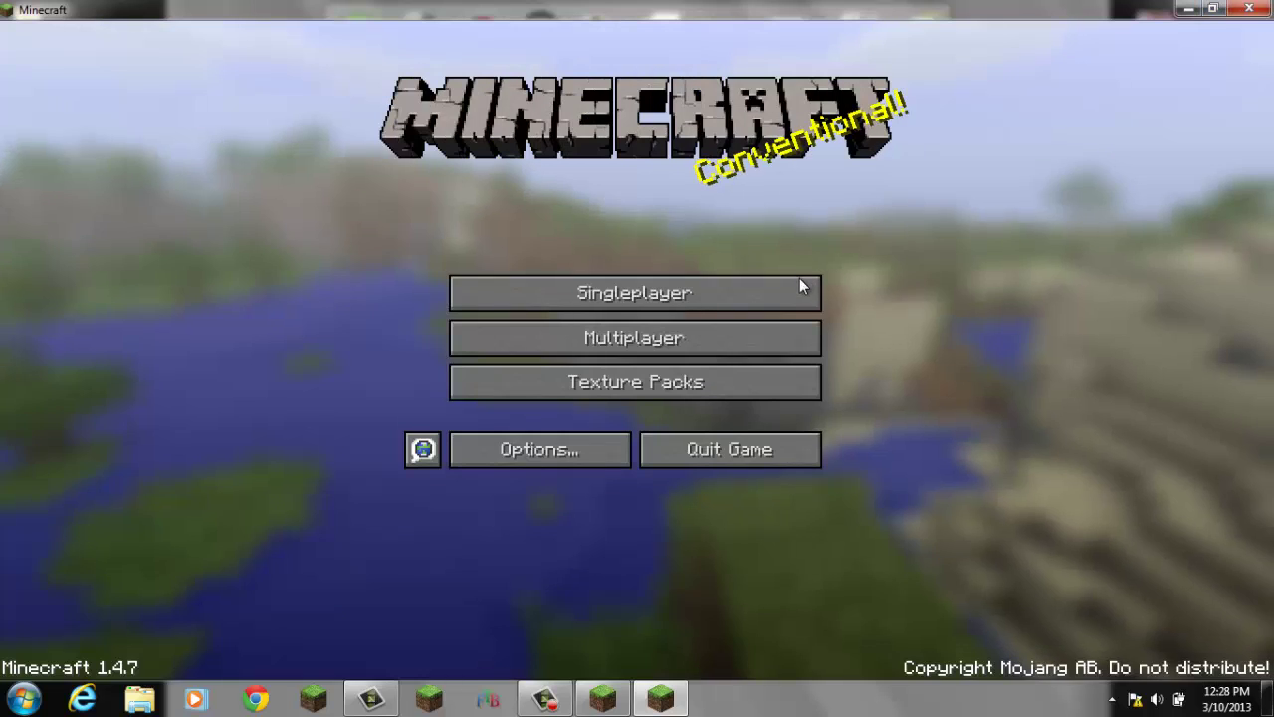
click(729, 296)
click(663, 317)
click(663, 317)
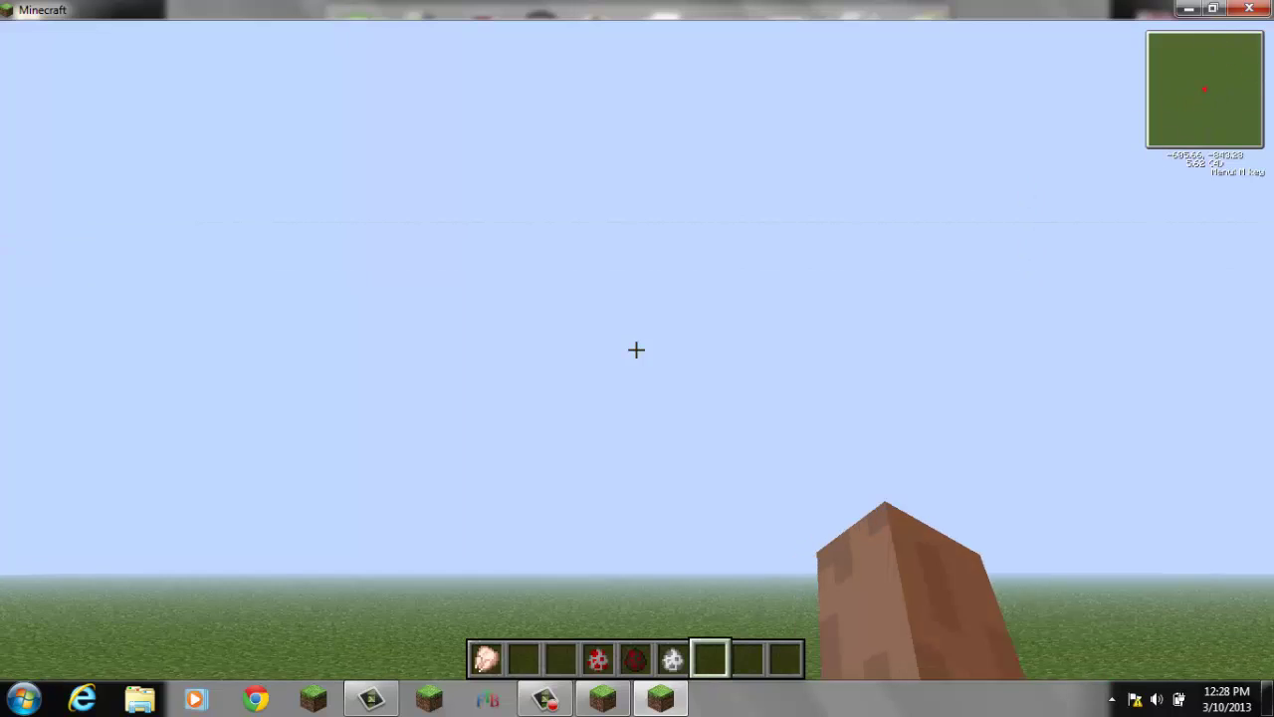
key(Escape)
click(637, 396)
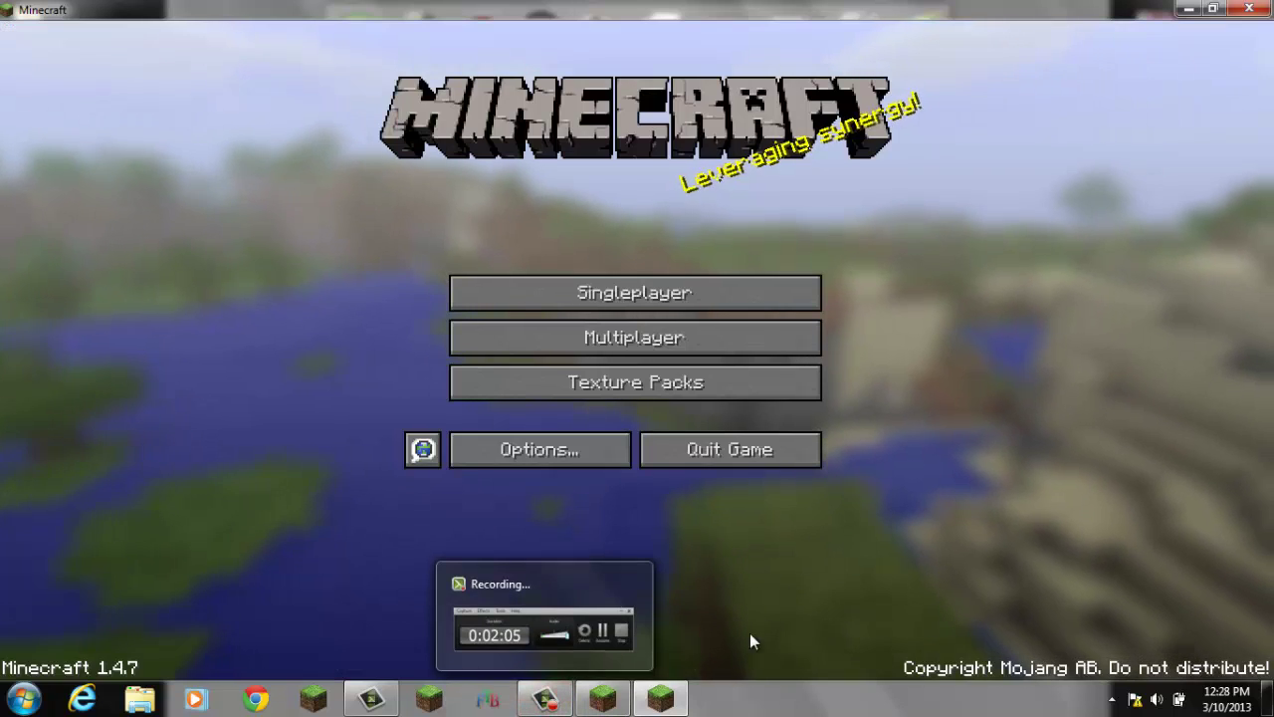
click(546, 700)
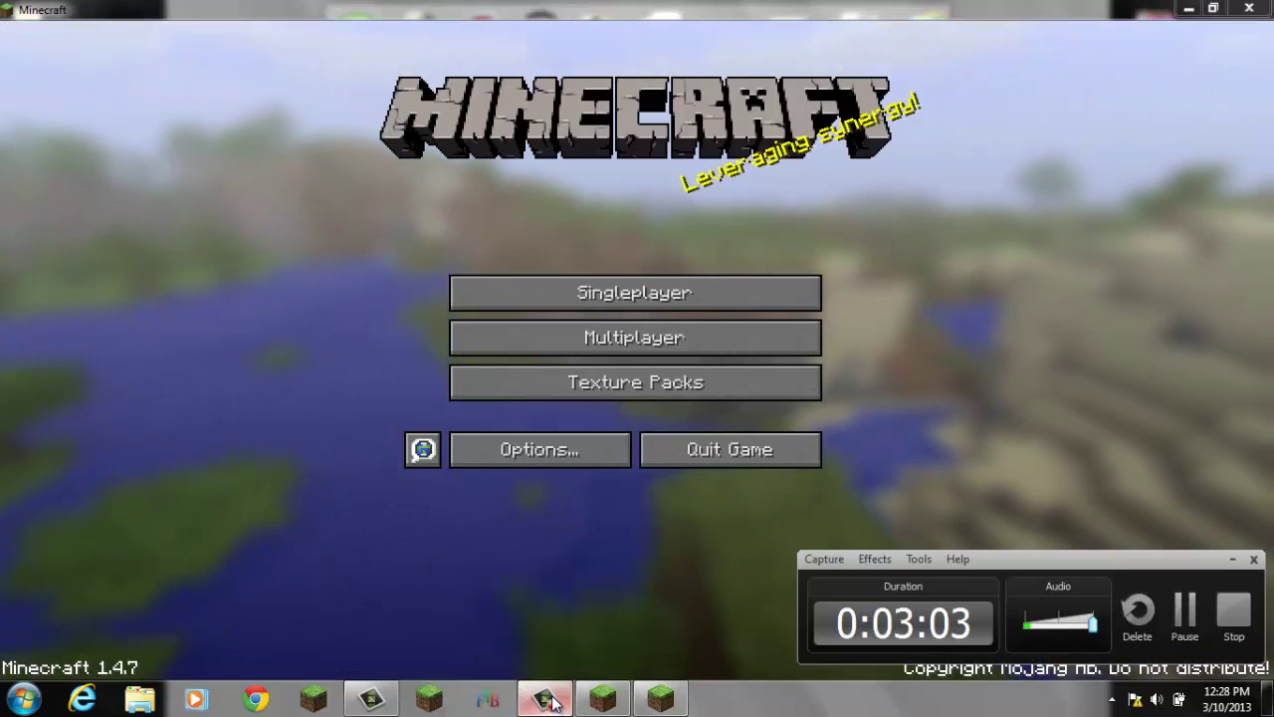